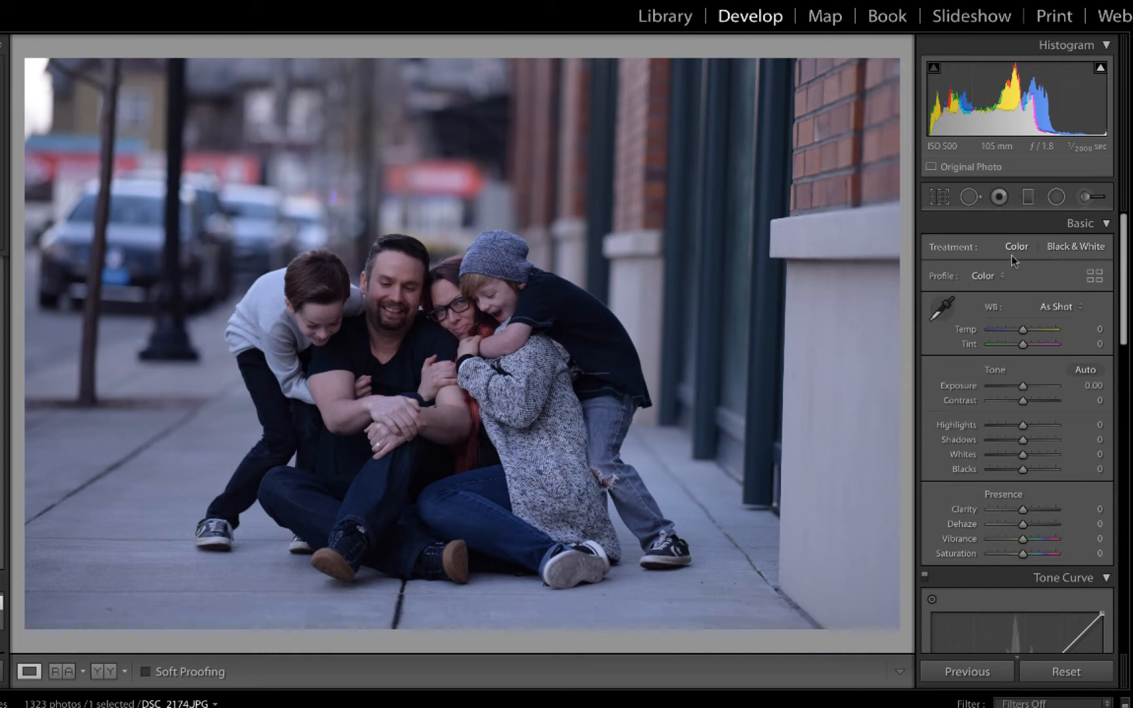
- Convert the family photo to black and white and save the result as a snapshot with the default name
click(1074, 249)
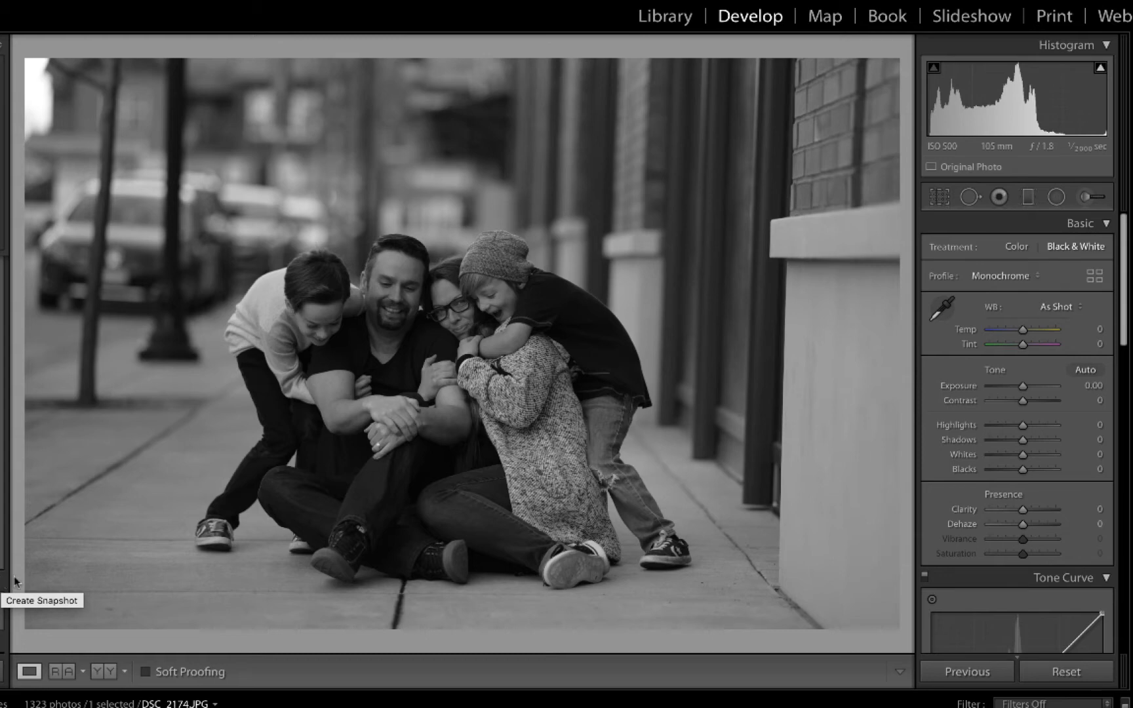
click(2, 579)
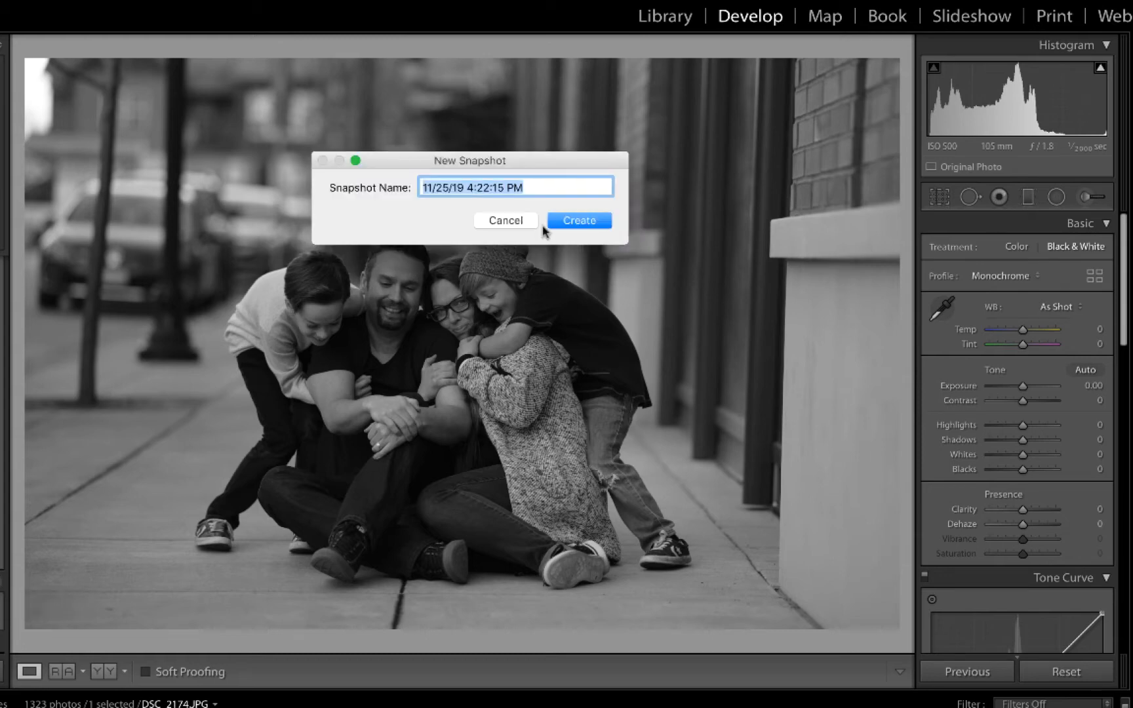
click(565, 219)
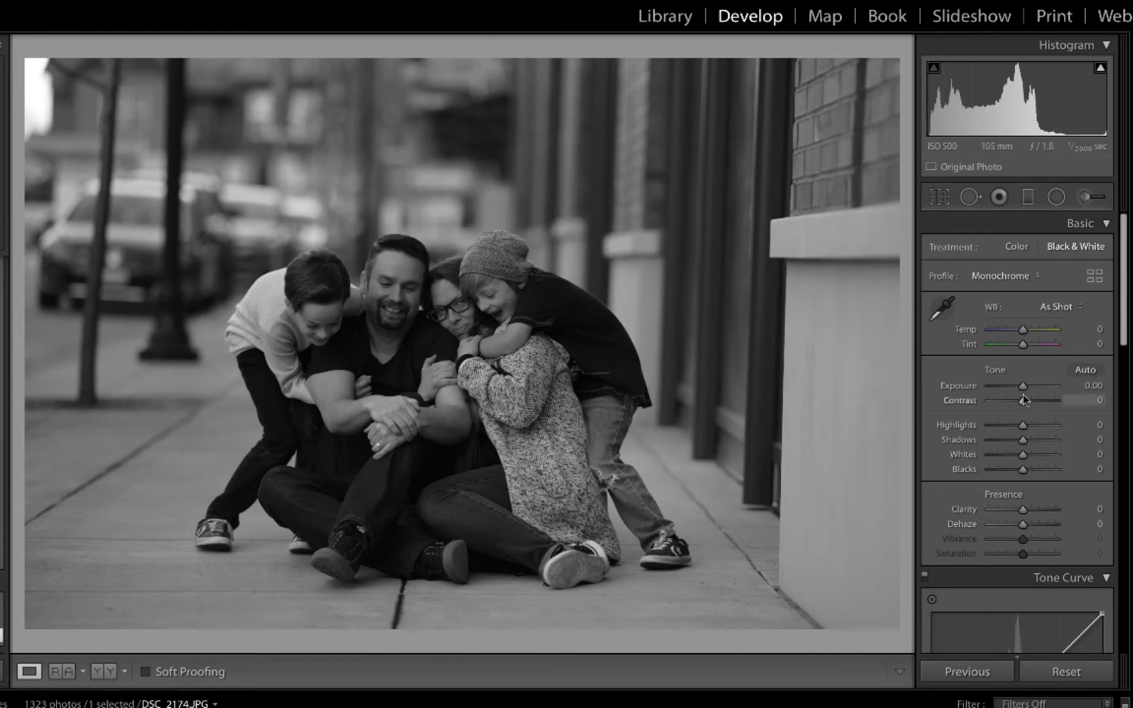
- Set the family photo's exposure to +0.35 and contrast to +16, and save this state as a snapshot
drag(1021, 387, 1025, 388)
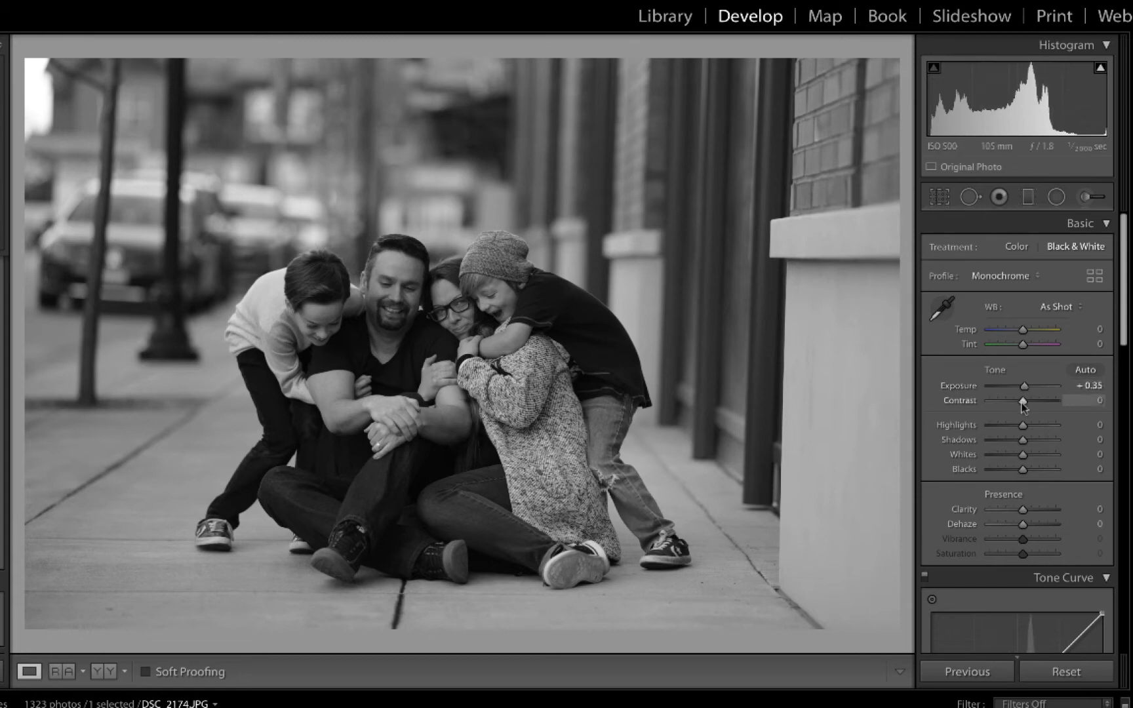
drag(1022, 403, 1027, 404)
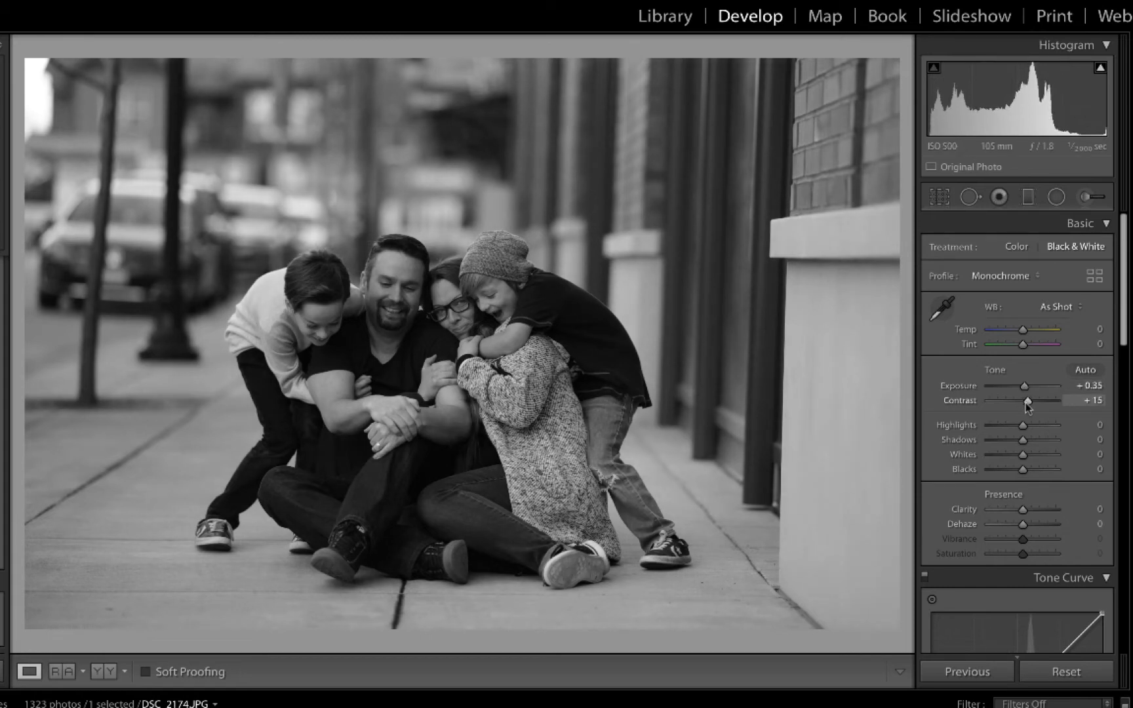
drag(1027, 403, 1027, 403)
key(super+n)
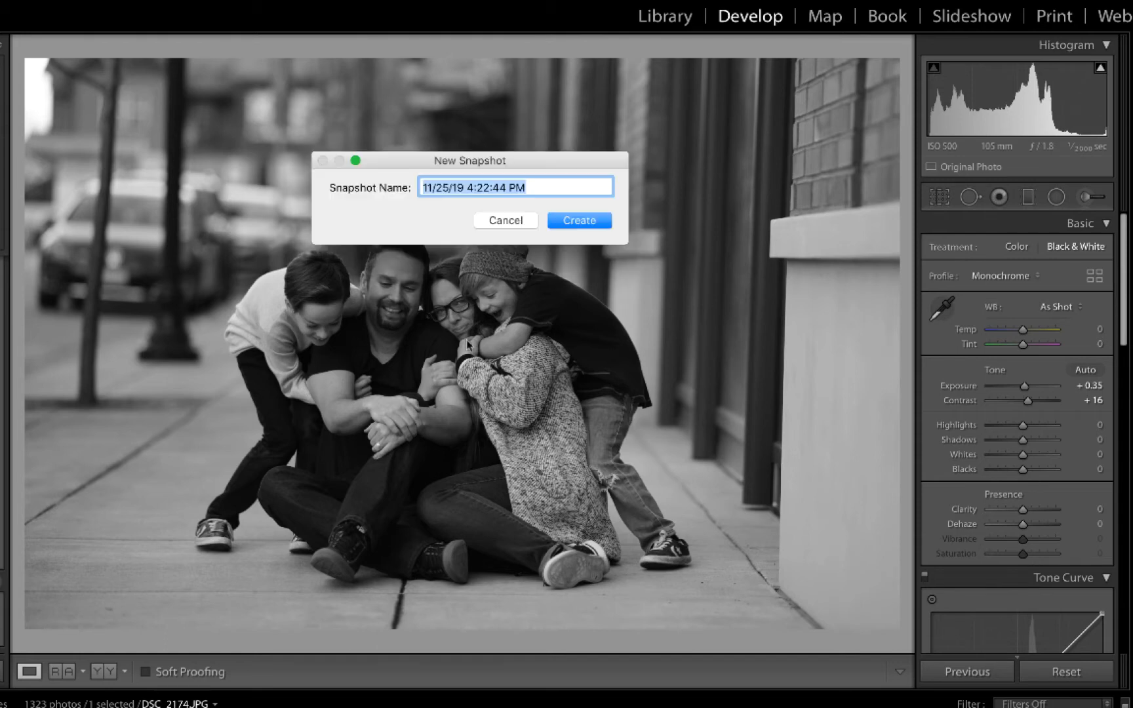
click(592, 228)
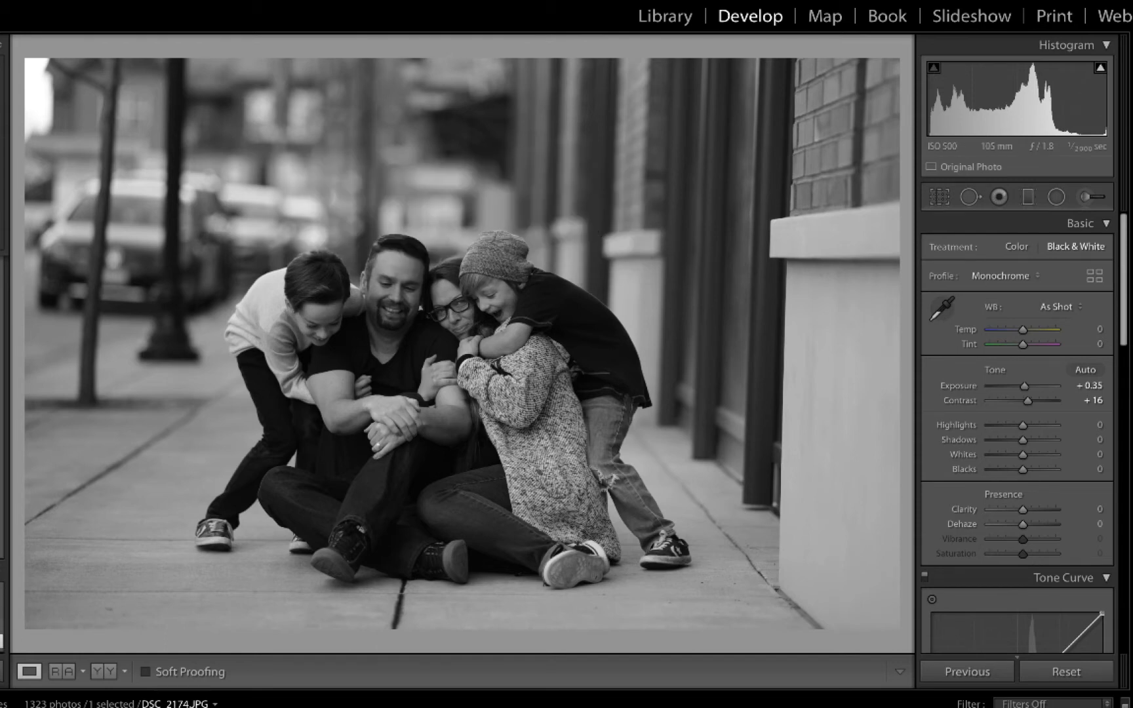
- Compare the plain black-and-white snapshot with the exposure and contrast snapshot, ending on the brighter version
click(1, 625)
click(2, 642)
click(1, 624)
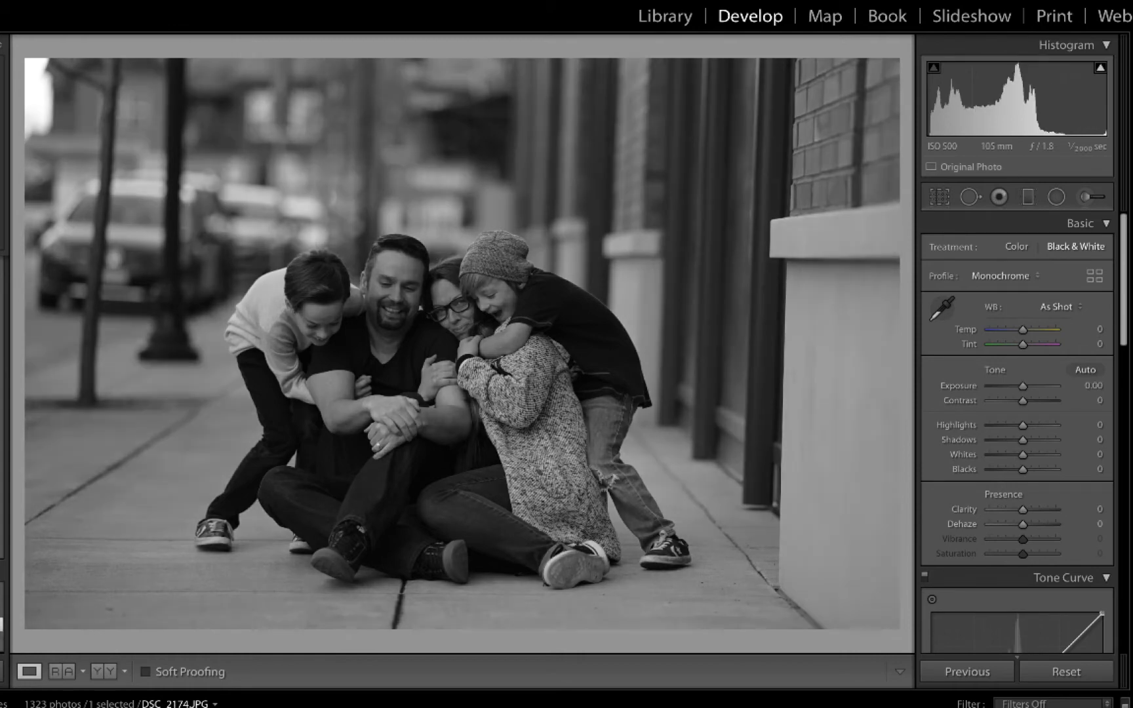
click(2, 642)
click(2, 624)
click(1, 642)
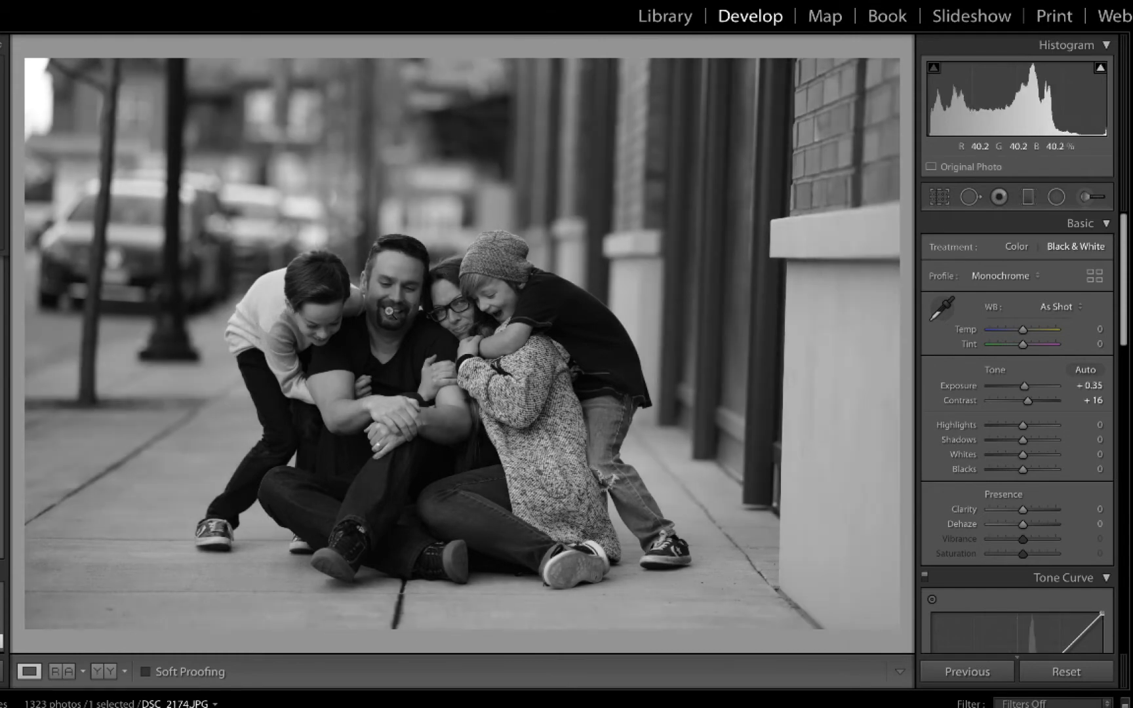
- Paint a local adjustment with 0.50 exposure and brush size 14 near the father's face, and finish the mask
click(1087, 198)
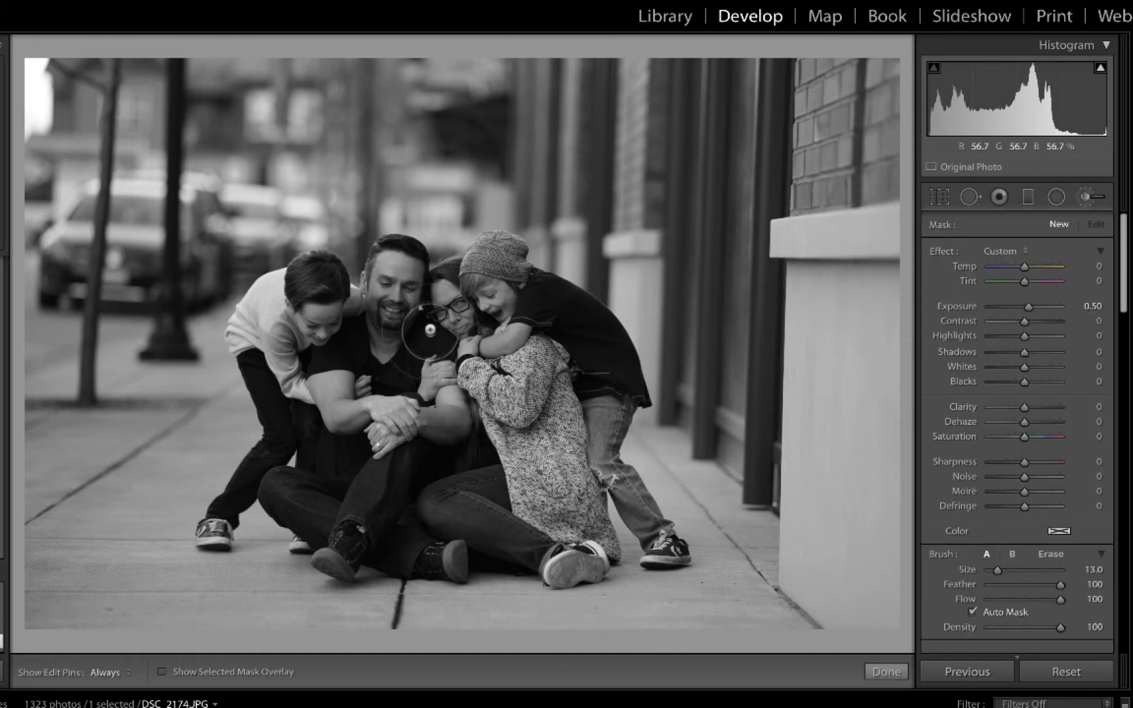
key(h)
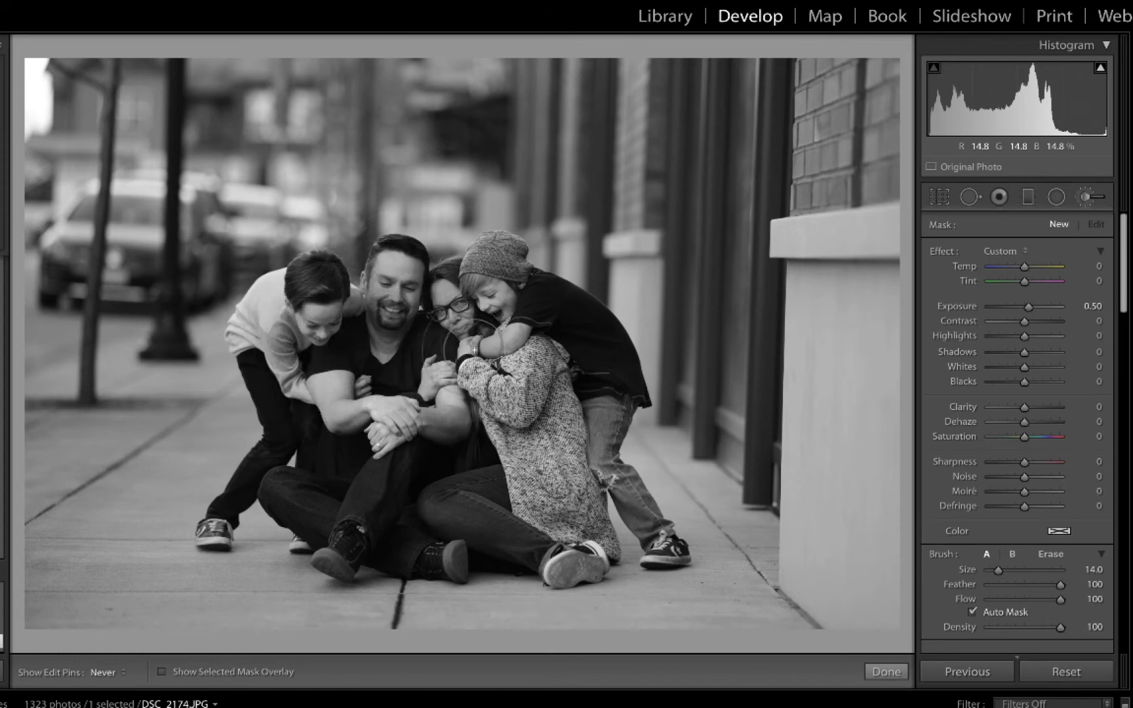
click(448, 426)
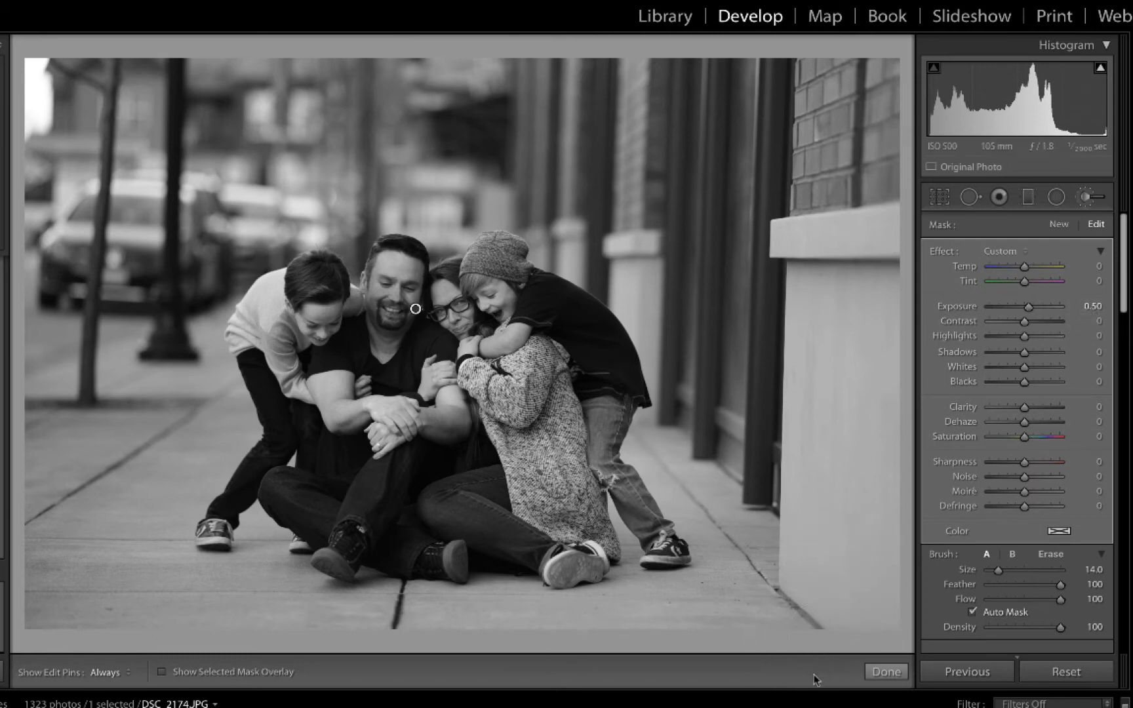
click(886, 671)
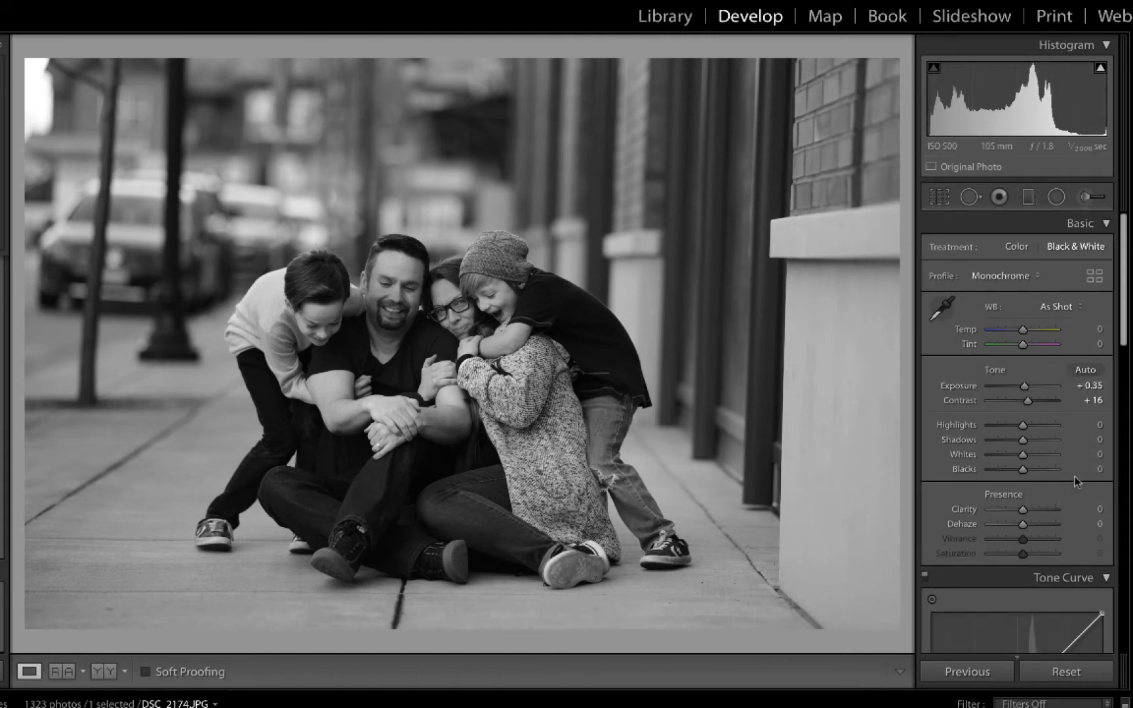
- Refine the family photo's tones with highlights -15, shadows +8, whites +35 and blacks -6
scroll(1019, 453, down, 1)
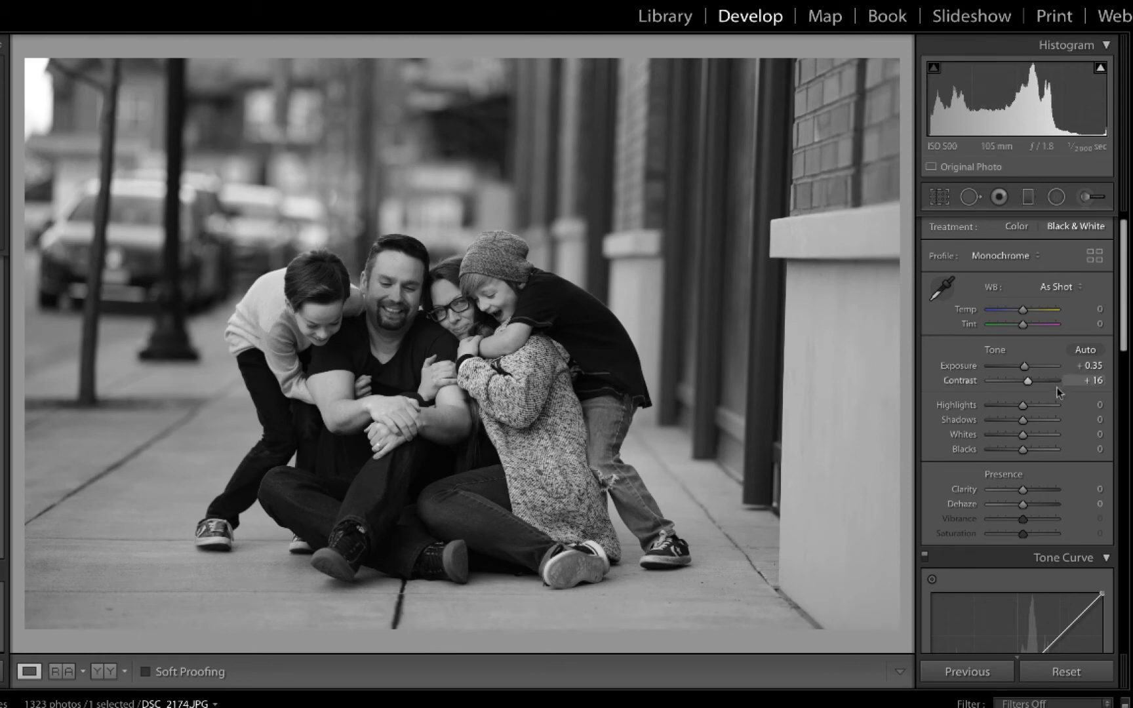
scroll(1033, 407, down, 1)
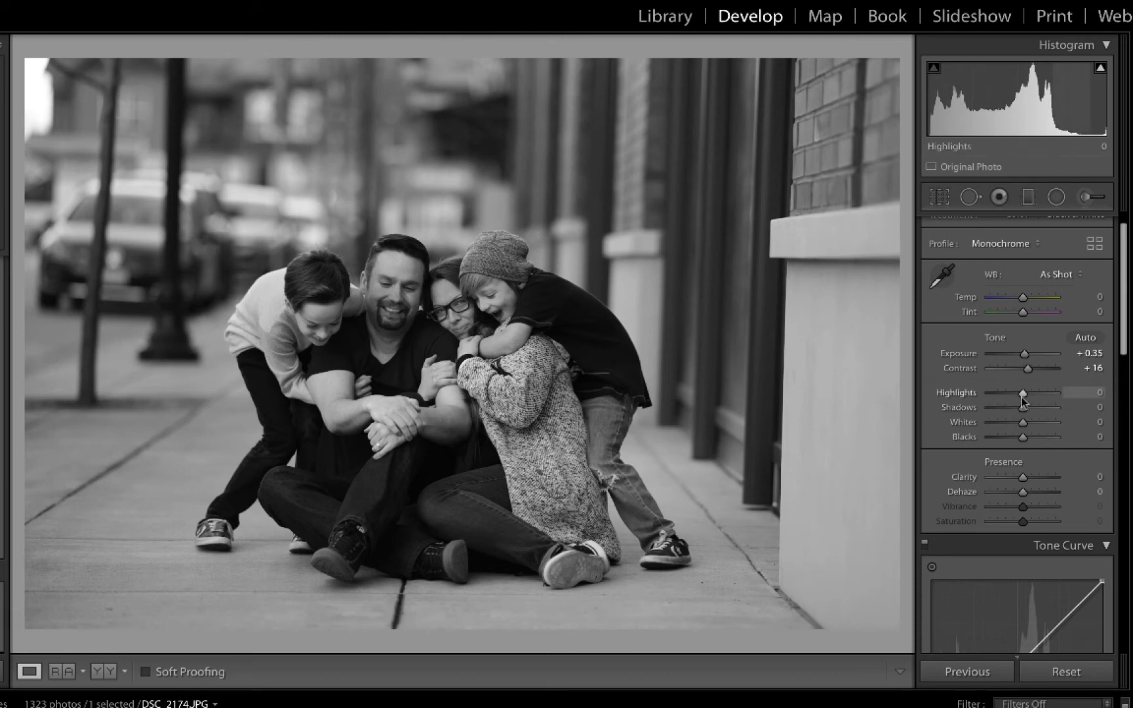
drag(1022, 393, 1016, 398)
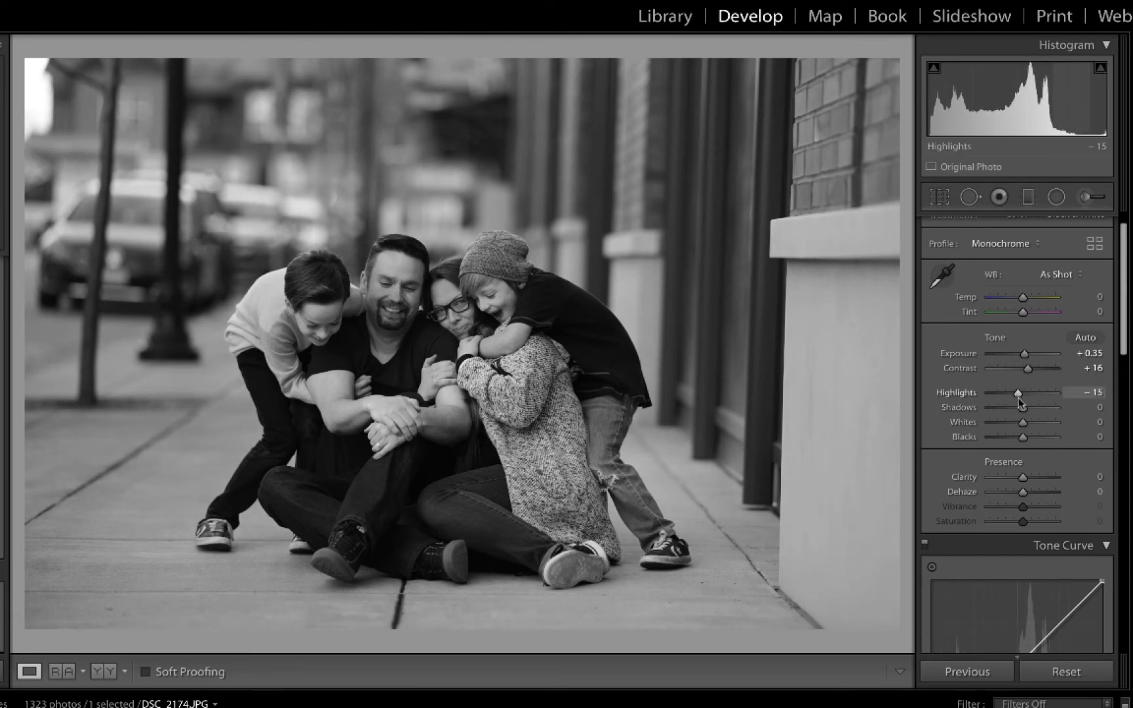
mouse_move(1022, 407)
mouse_down()
mouse_move(999, 407)
mouse_move(1027, 410)
mouse_up()
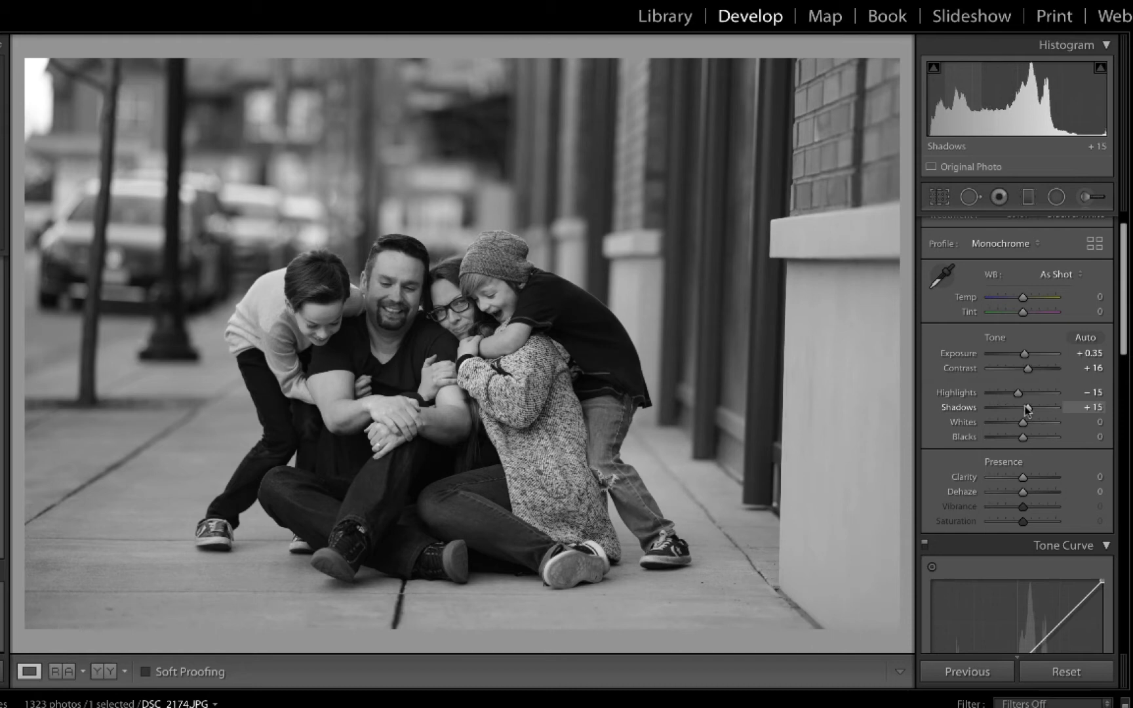
drag(1024, 406, 1022, 408)
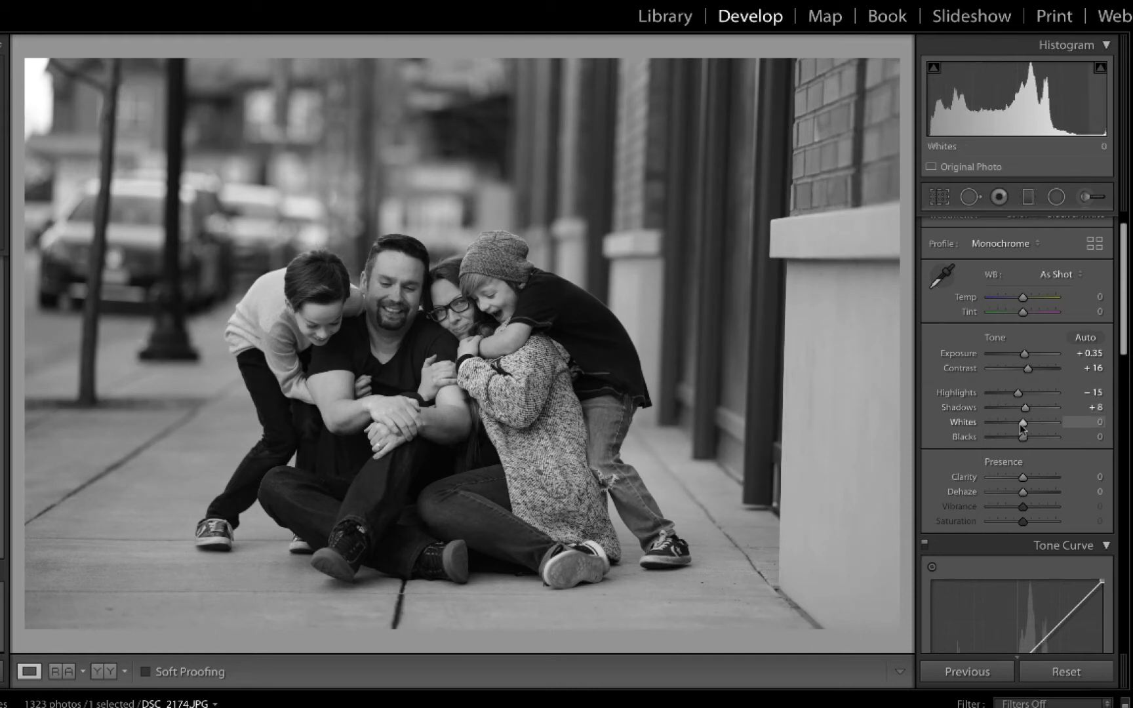
mouse_move(1020, 425)
mouse_down()
mouse_move(1041, 424)
mouse_move(1030, 425)
mouse_move(1038, 439)
mouse_move(1019, 441)
mouse_up()
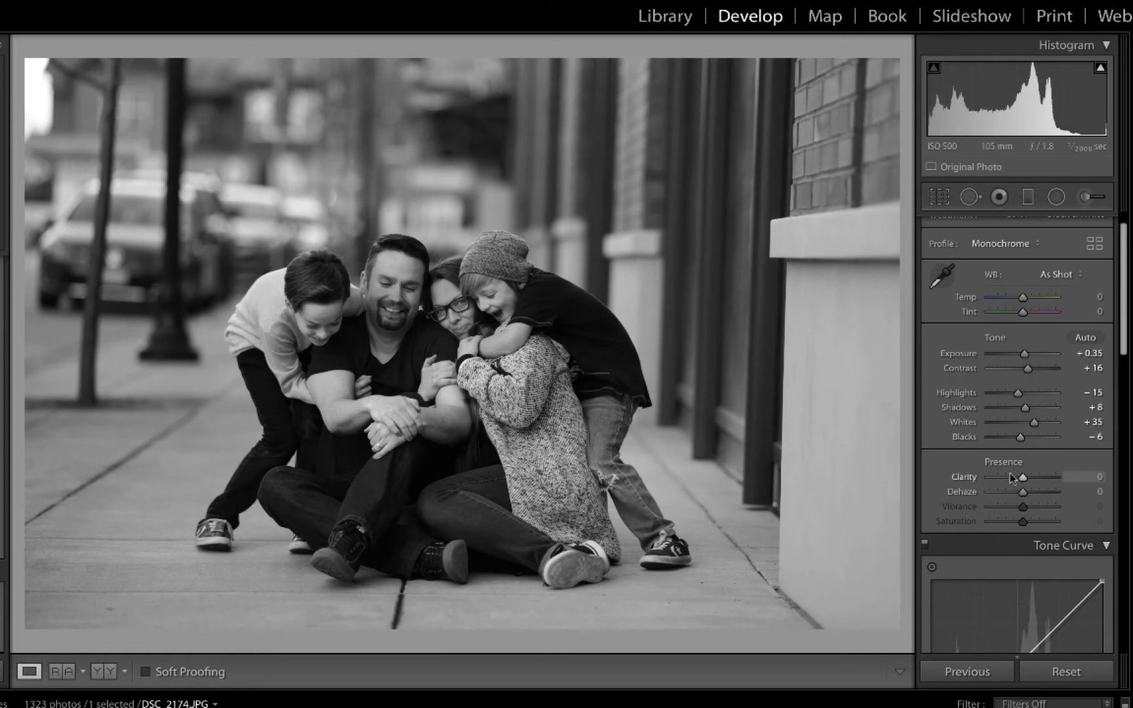
- Set the family photo's clarity to +17 and save the edit as another snapshot with the default name
drag(1018, 477, 1027, 483)
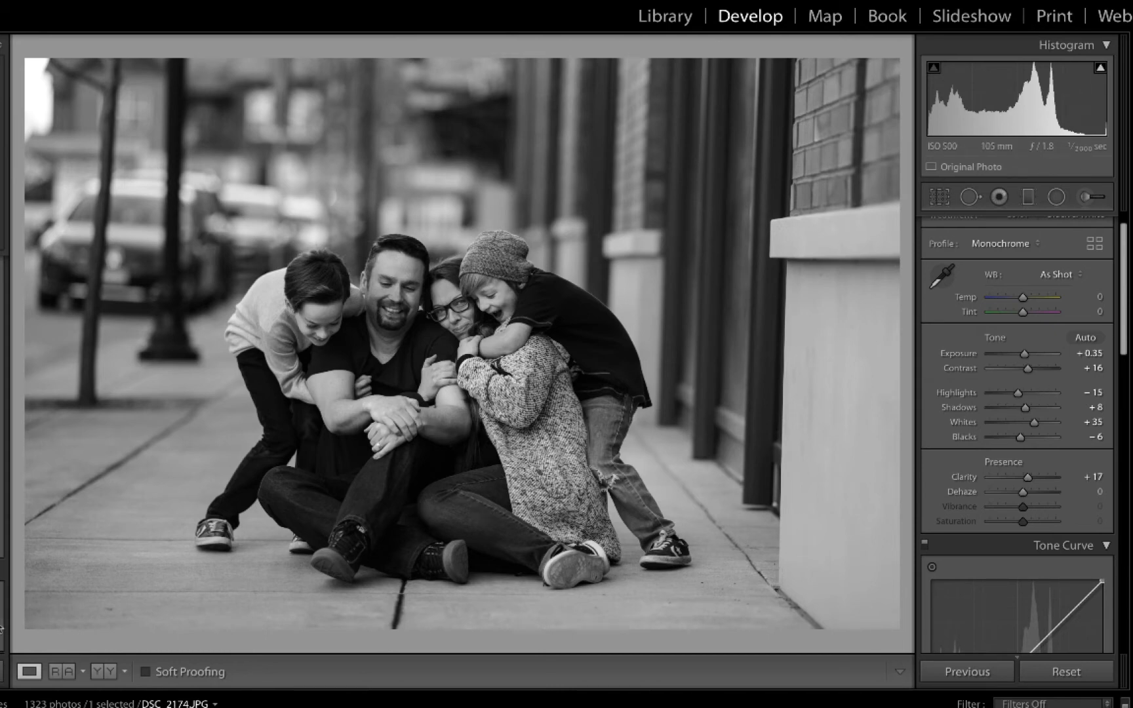
key(super+n)
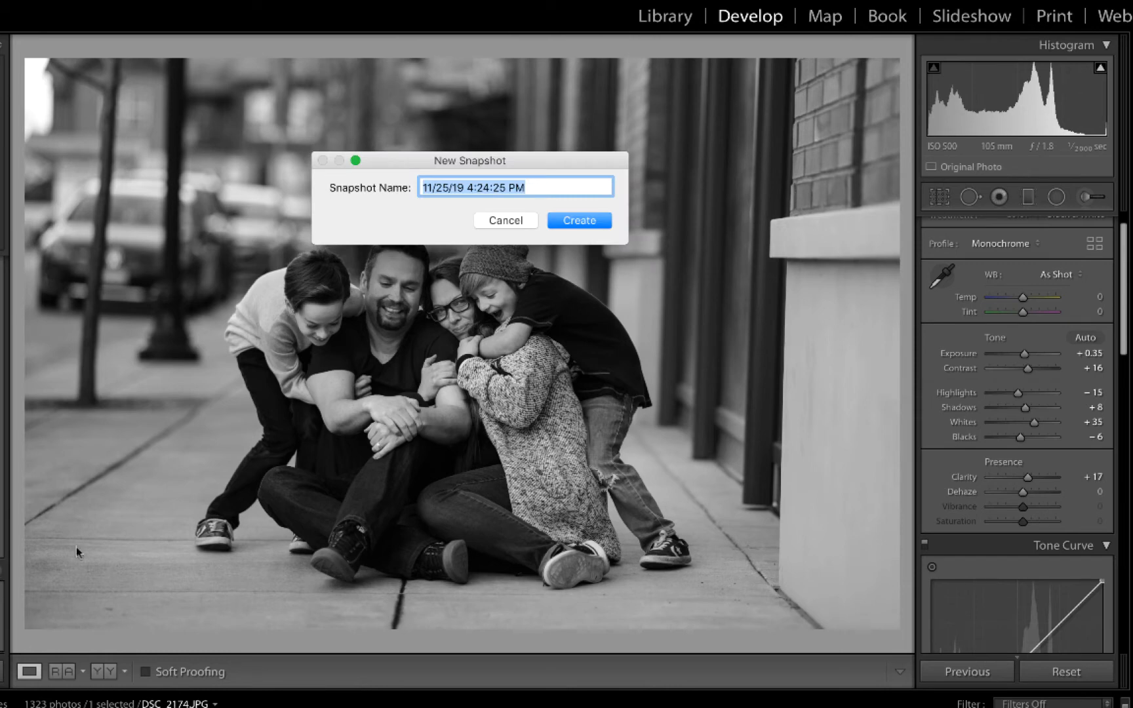
click(581, 220)
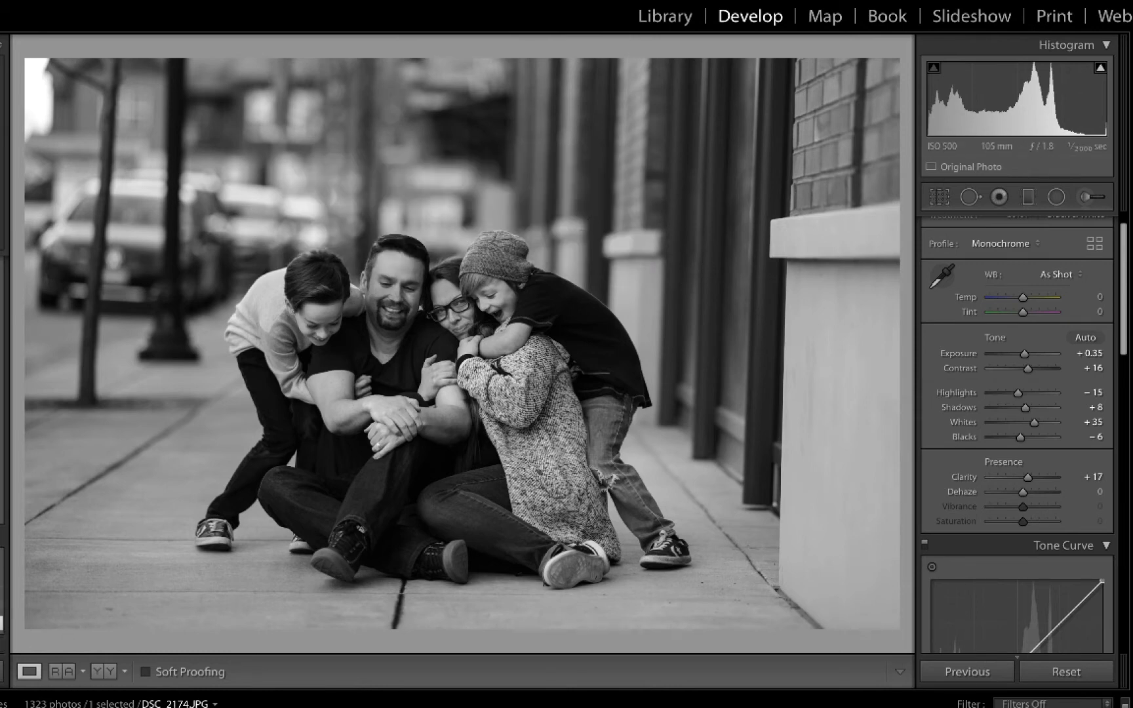
- Compare the black-and-white edit with the unedited color original, returning to the edited version
key(super+shift+r)
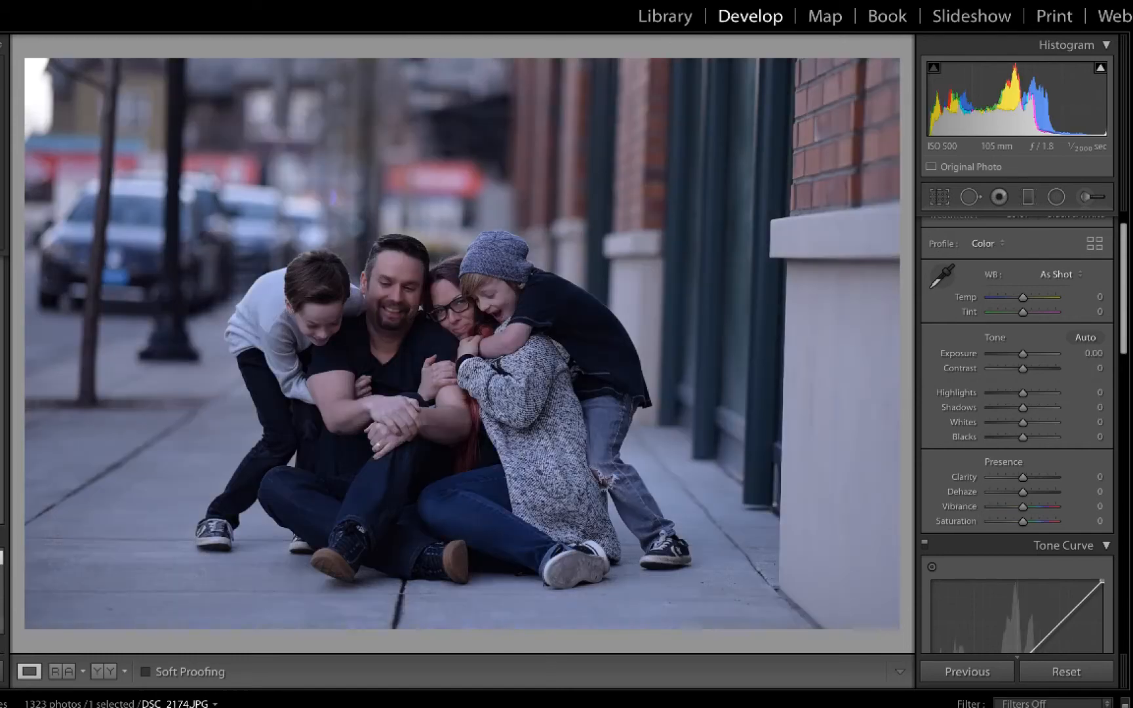
key(super+z)
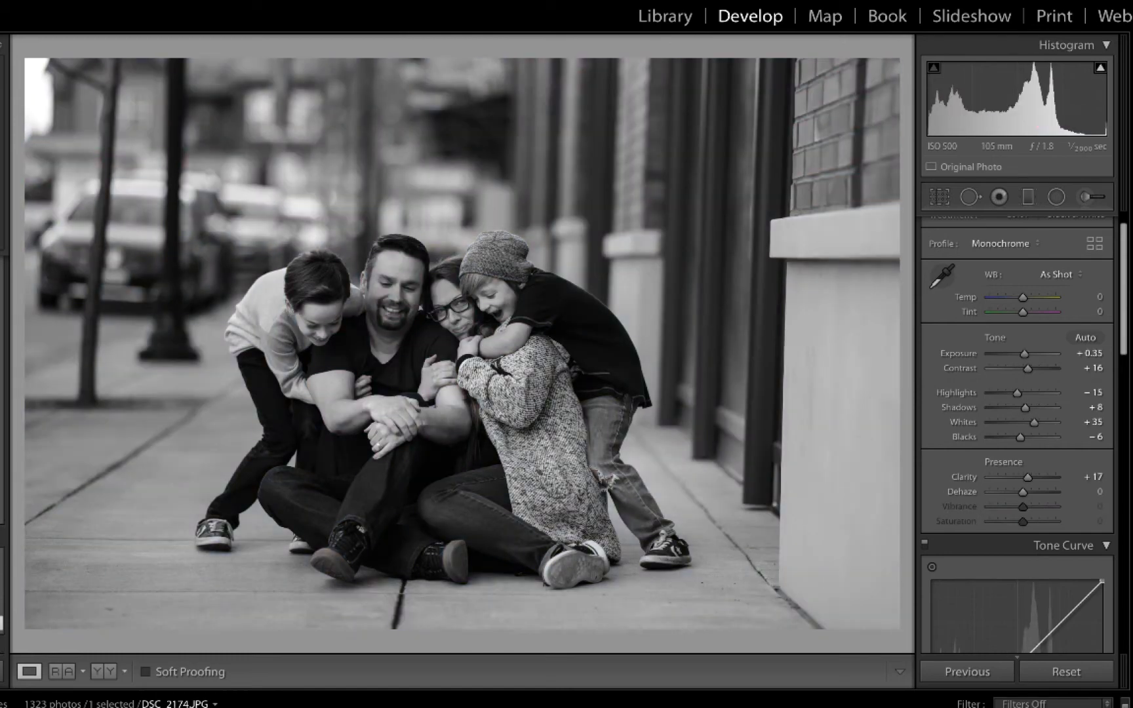
key(backslash)
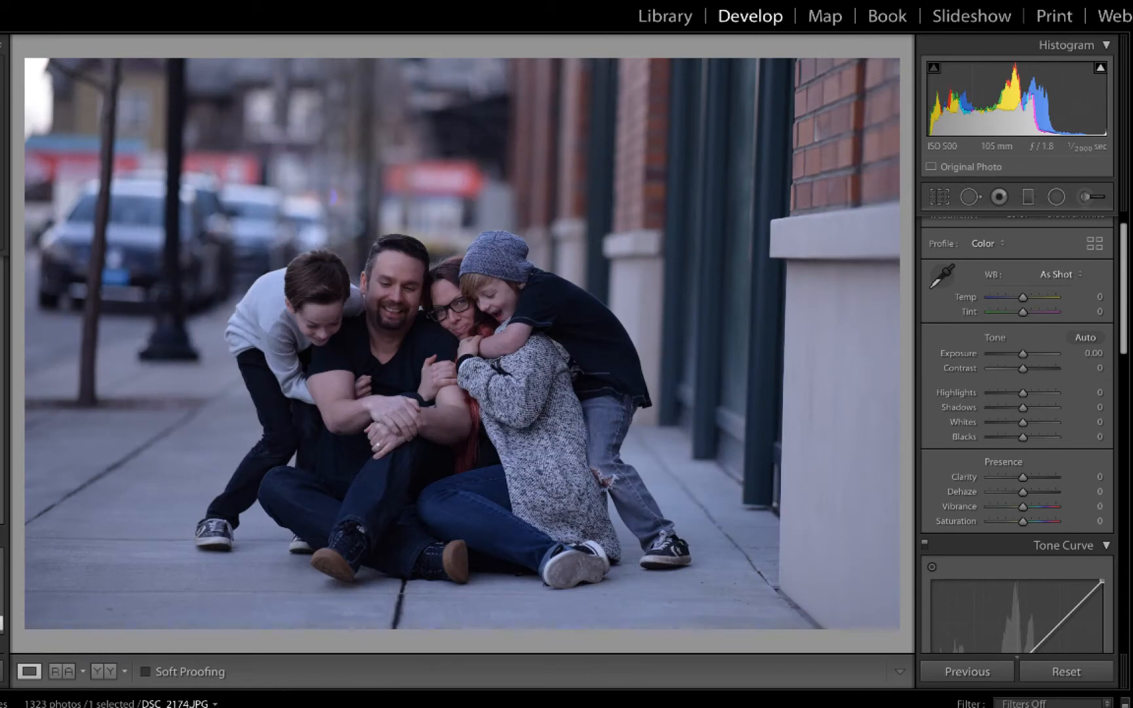
key(backslash)
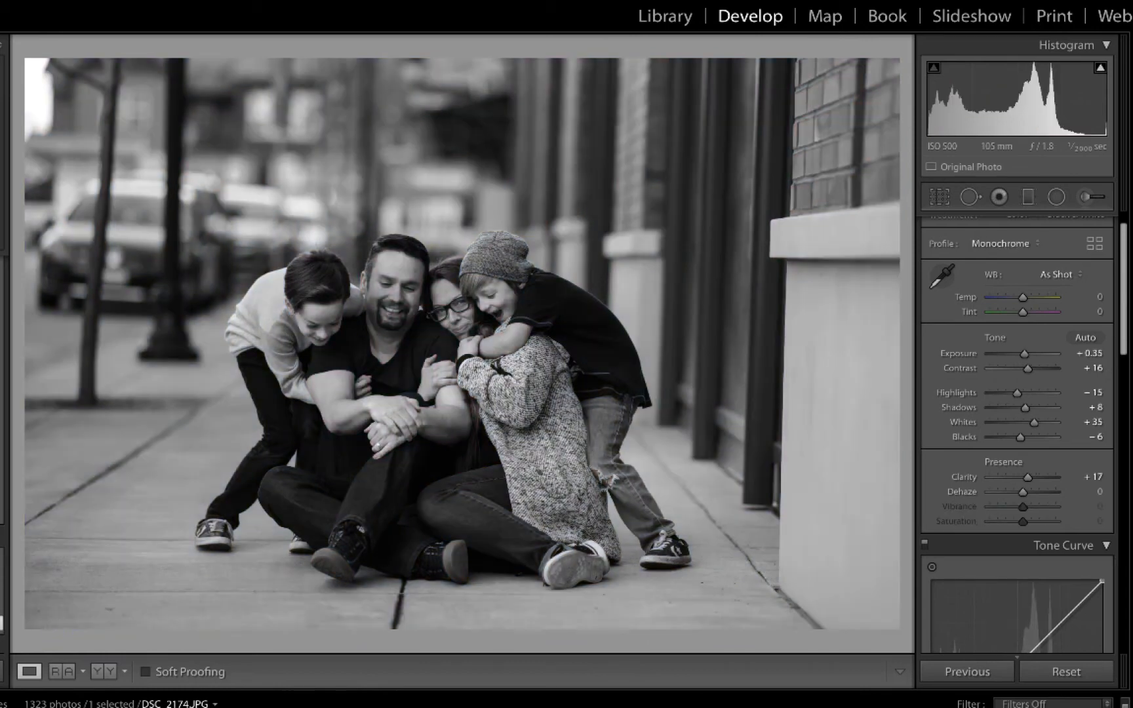
- Review the family photo's saved snapshots in sequence, from plain black and white to the final toned version
click(1, 607)
click(1, 590)
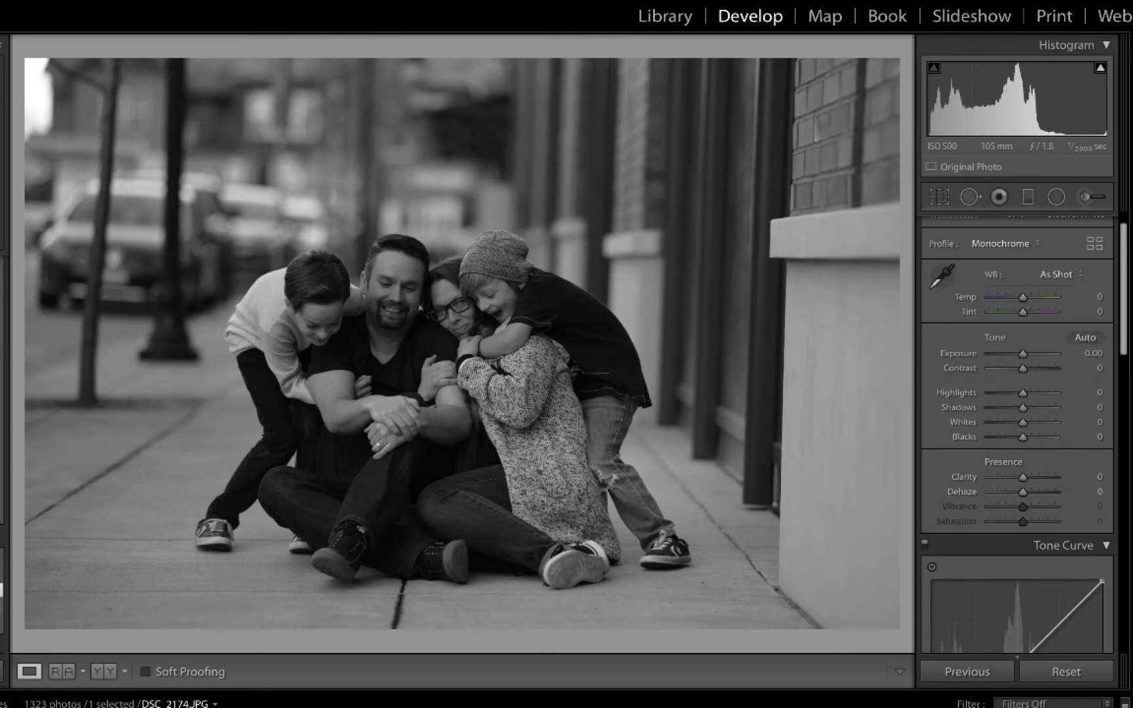
click(1, 606)
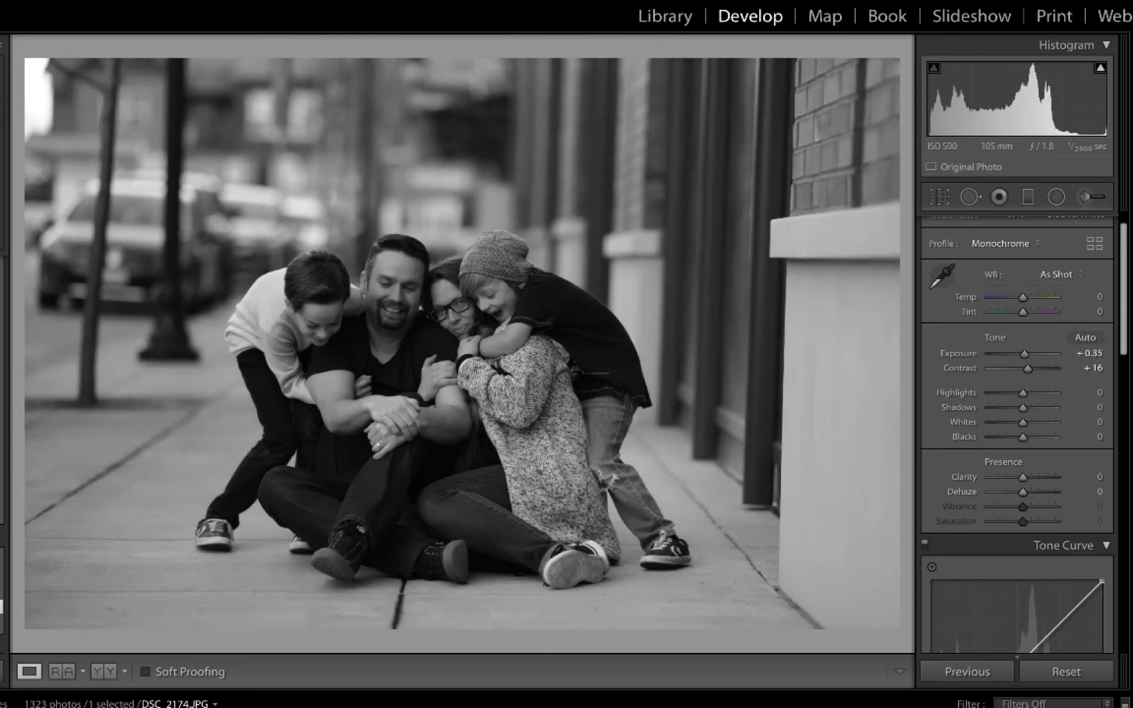
click(2, 623)
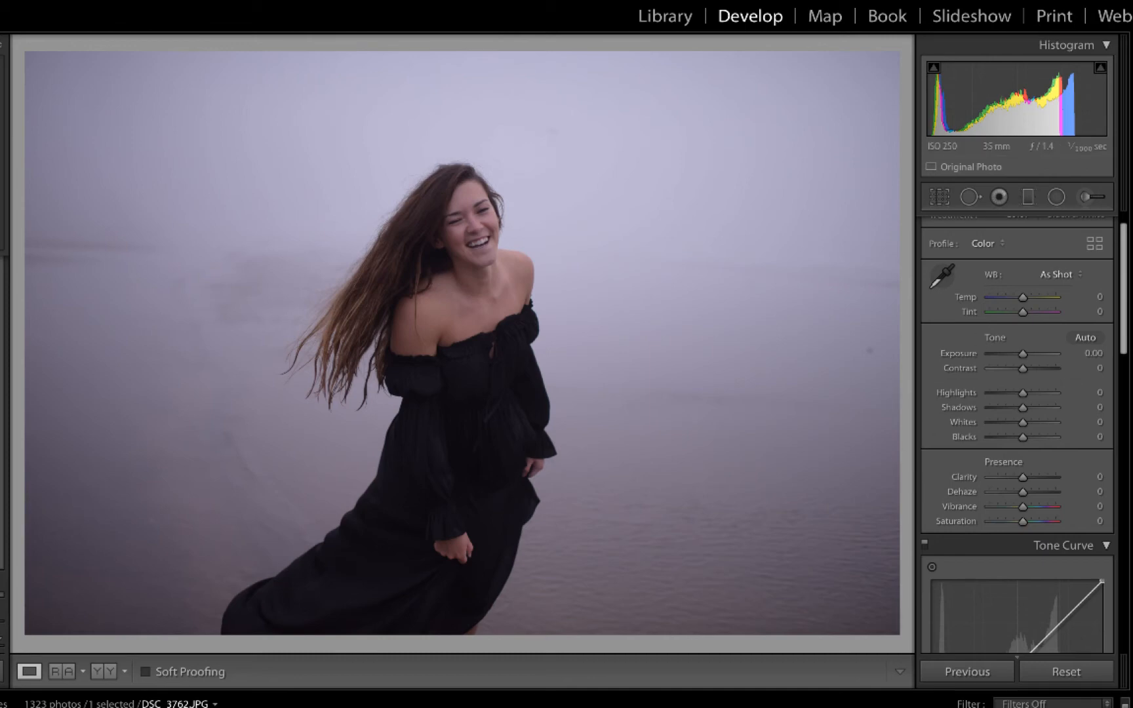
- Desaturate the beach portrait DSC_3762.JPG with saturation -100 and save it as a snapshot with the default name
scroll(1051, 453, up, 1)
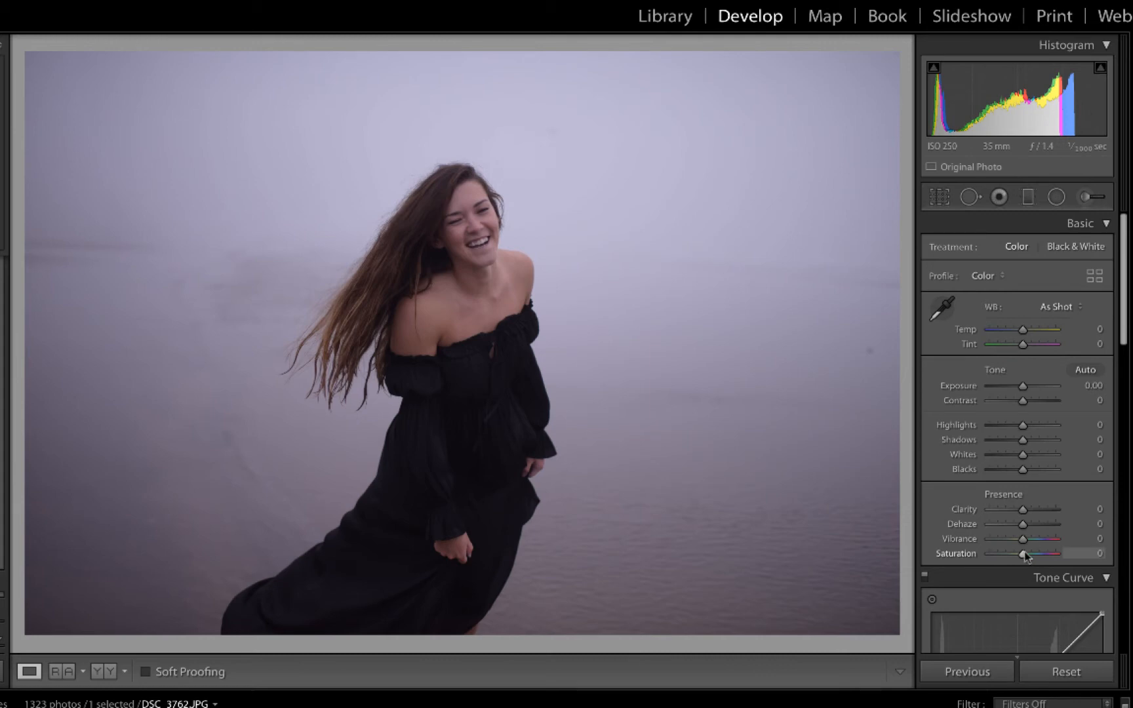
drag(1024, 552, 1022, 552)
drag(1001, 563, 959, 565)
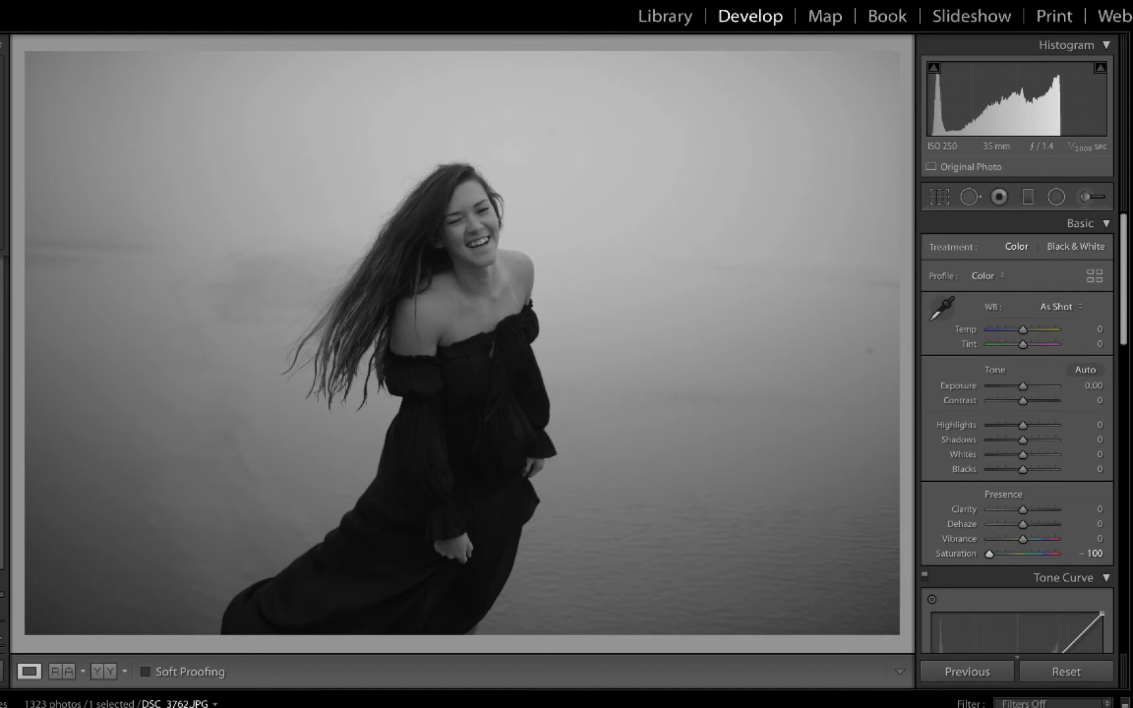
key(super+n)
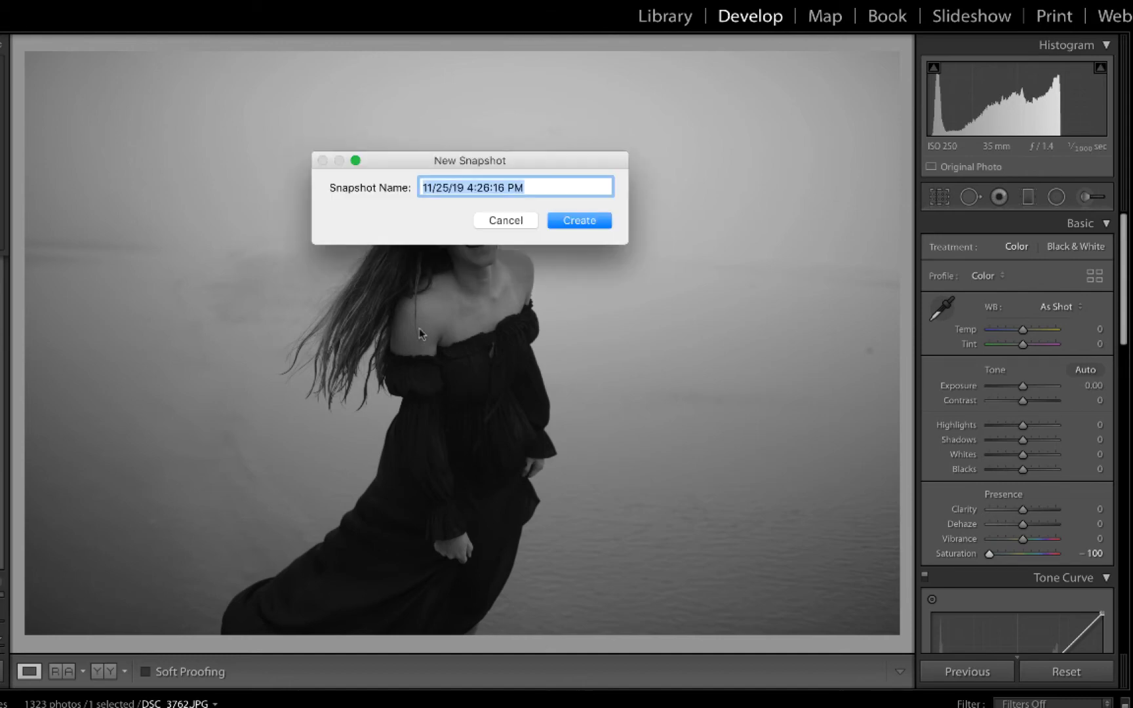
click(580, 224)
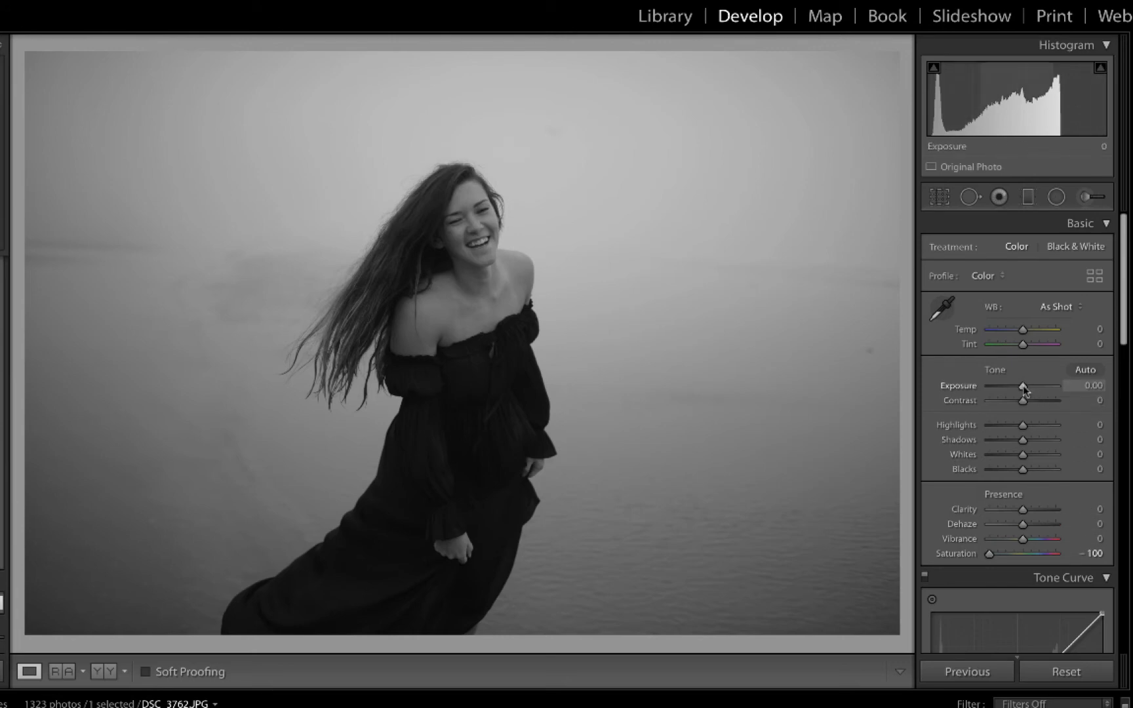
- Set the beach portrait's exposure to +0.55, contrast +20, highlights +23, shadows +6, whites +23 and blacks -20
drag(1024, 389, 1028, 400)
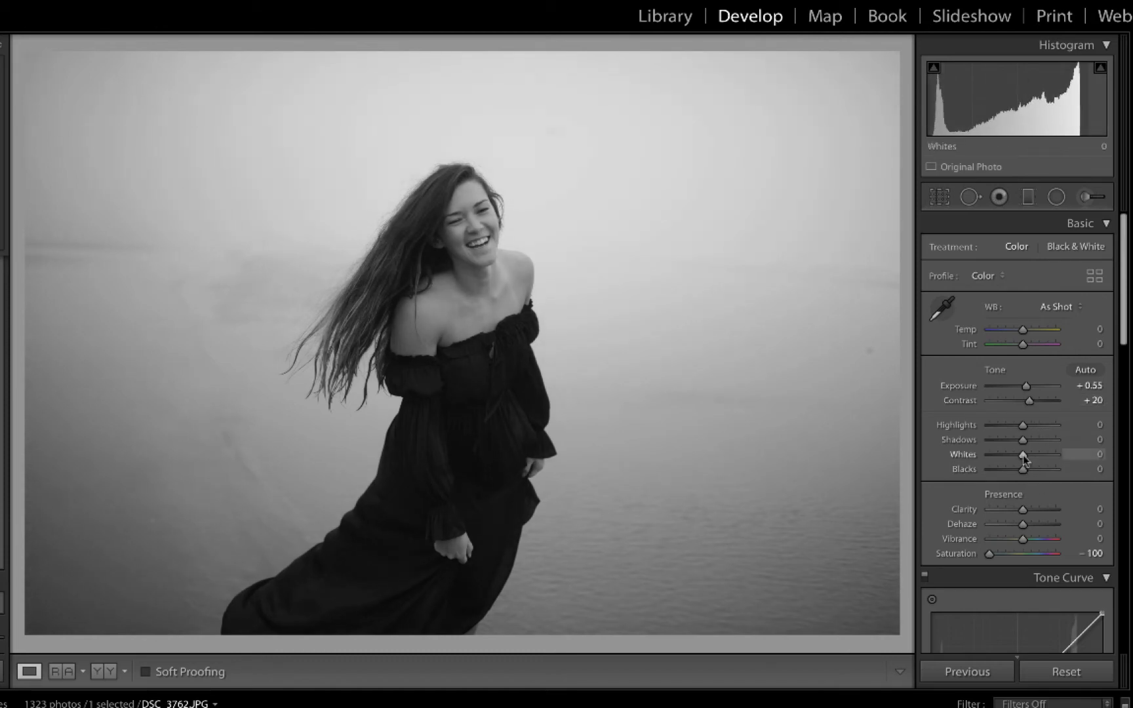
mouse_move(1023, 455)
mouse_down()
mouse_move(1030, 424)
mouse_move(1036, 442)
mouse_move(1018, 444)
mouse_move(1029, 445)
mouse_move(1018, 474)
mouse_up()
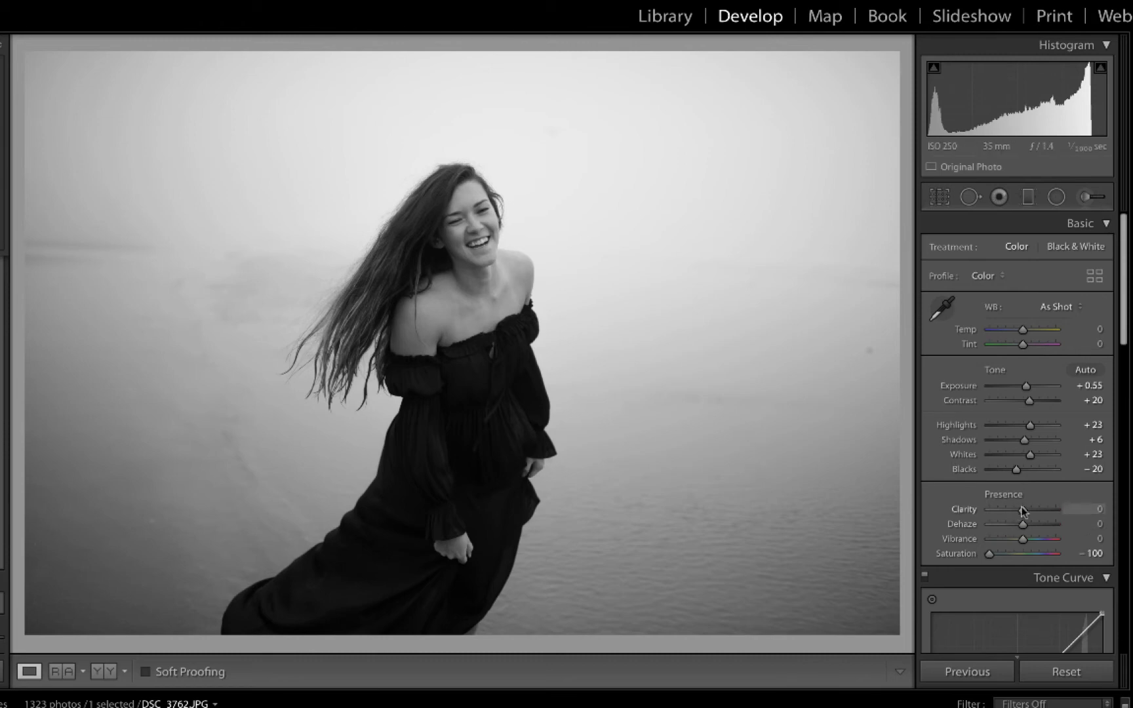
- Set the beach portrait's clarity to +16 and split-tone it with shadows hue 31, saturation 10 and highlights hue 26, saturation 8
drag(1023, 510, 1028, 512)
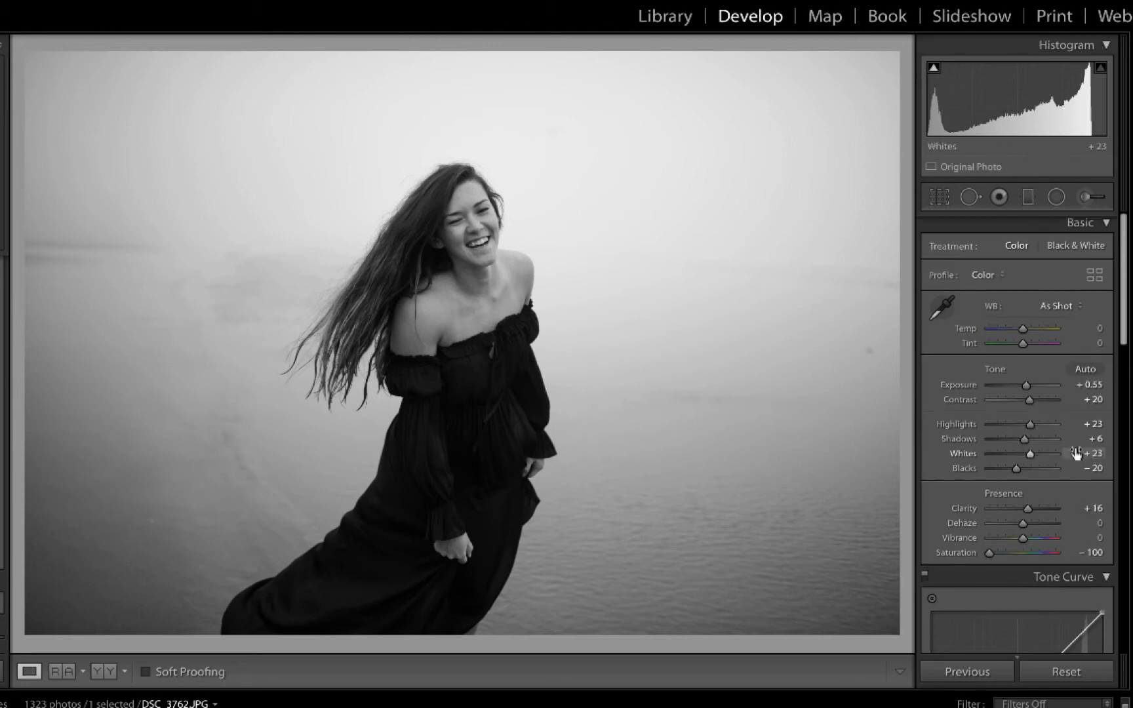
scroll(1075, 453, down, 1)
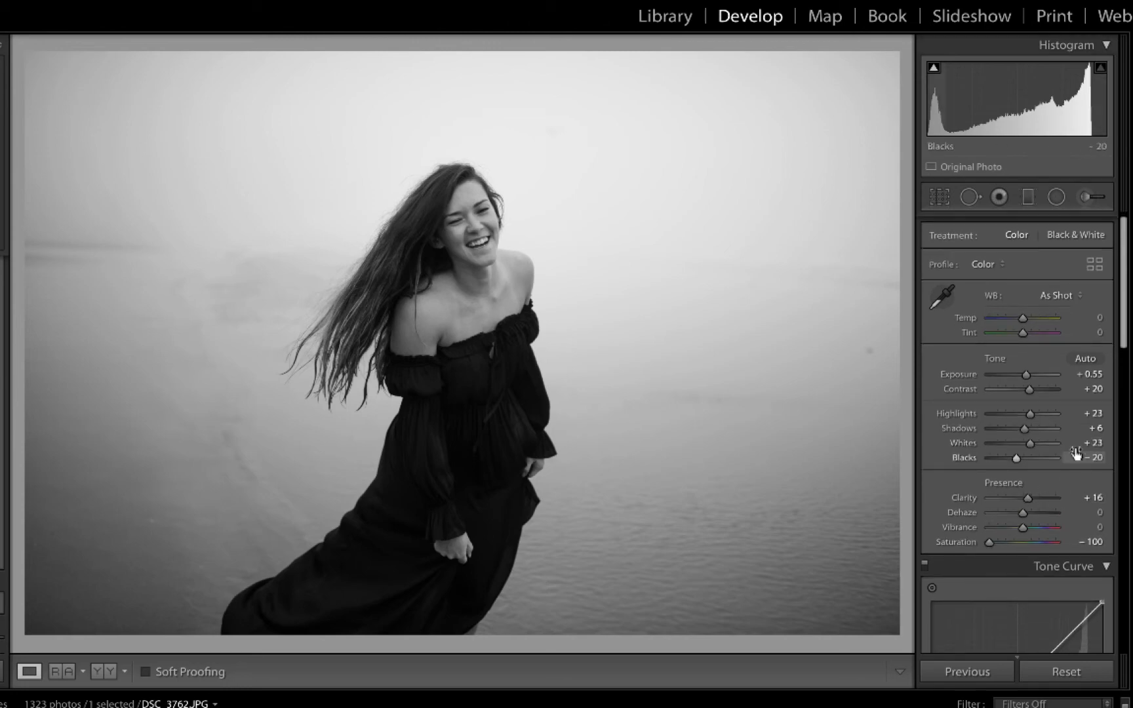
scroll(1076, 459, down, 10)
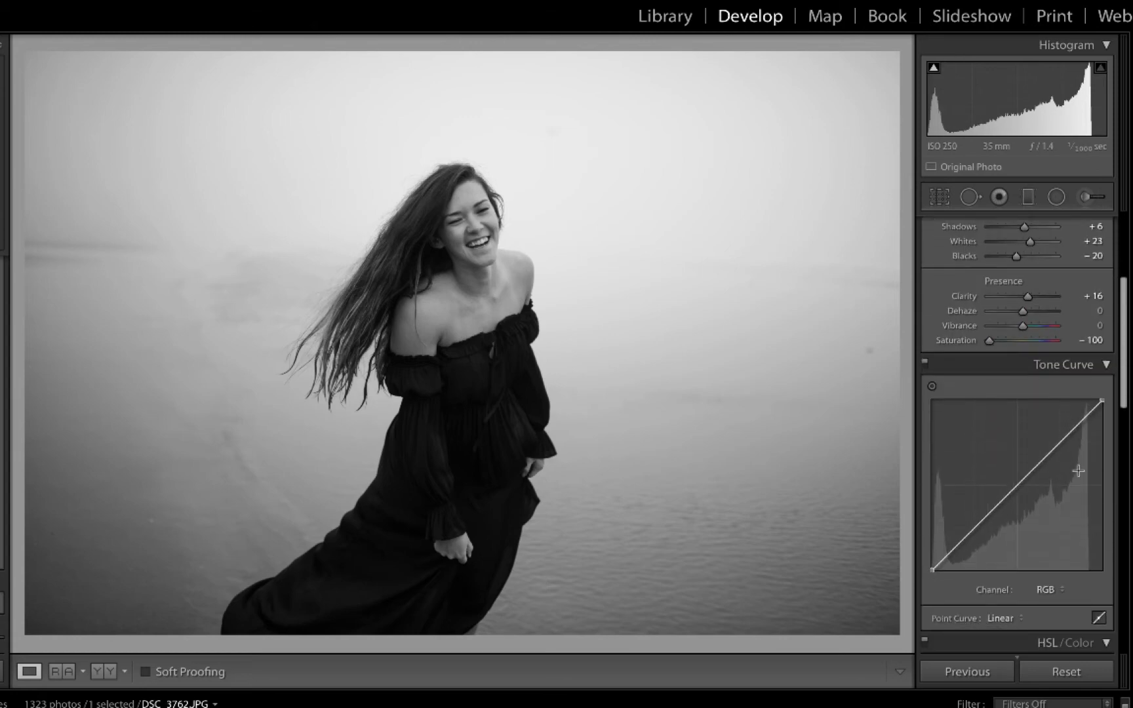
scroll(1079, 470, down, 15)
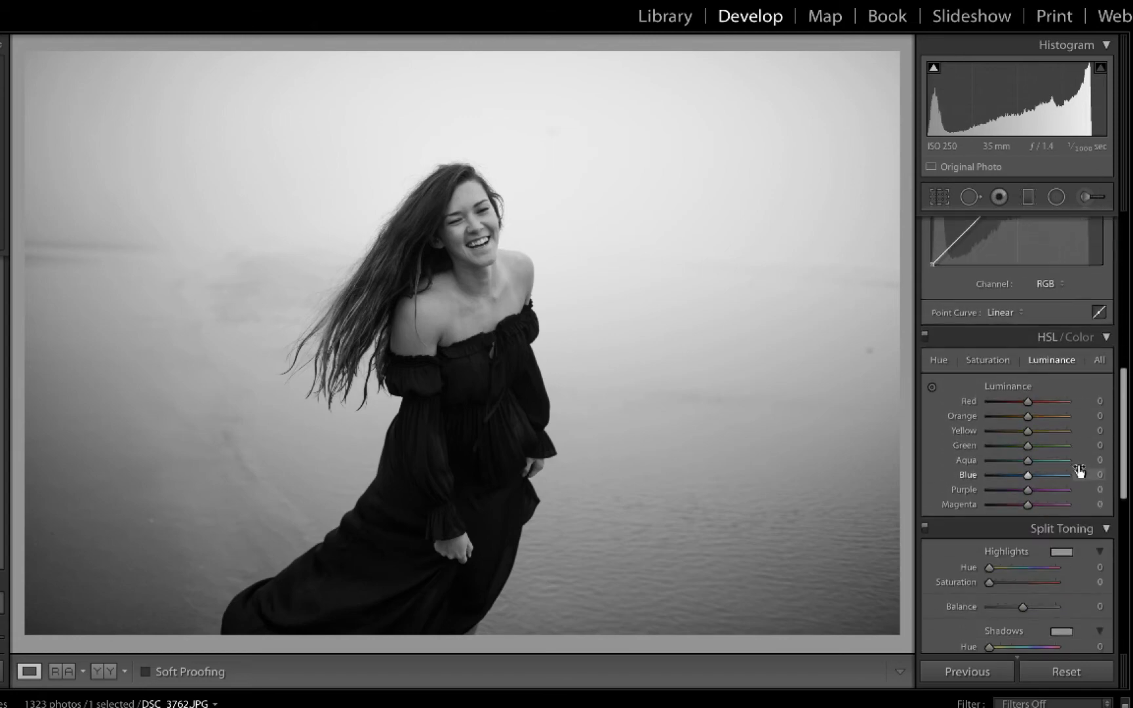
scroll(1078, 471, down, 5)
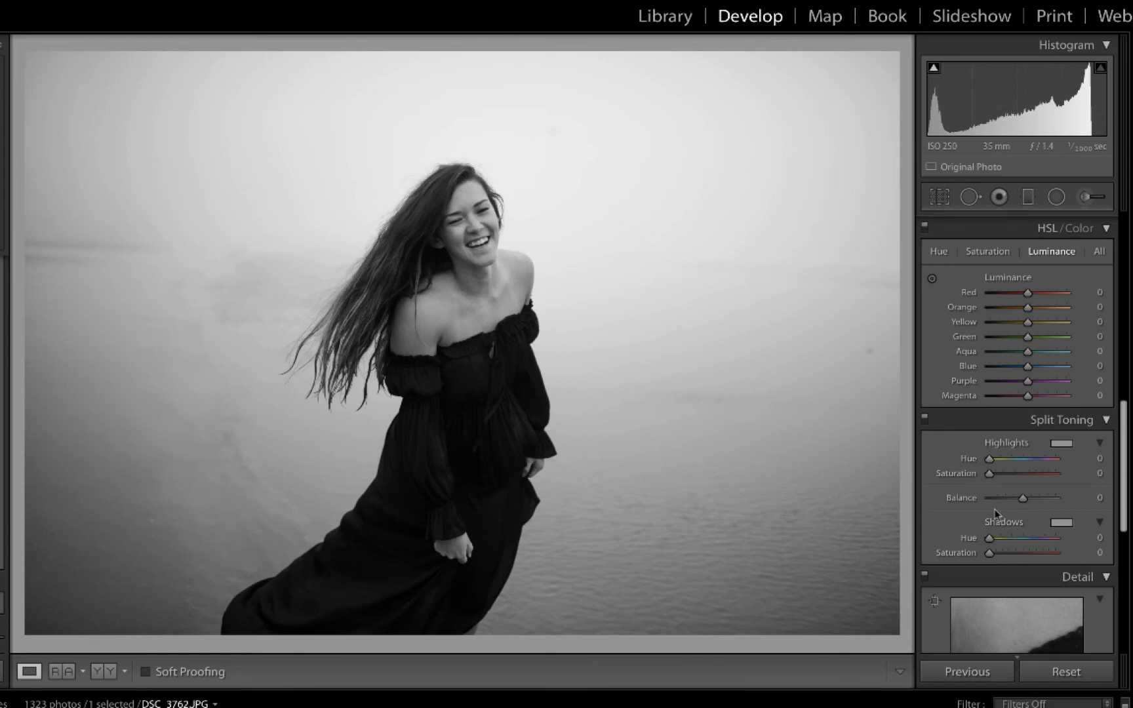
mouse_move(989, 539)
mouse_down()
mouse_move(992, 554)
mouse_move(1001, 539)
mouse_move(1056, 541)
mouse_move(973, 554)
mouse_move(1063, 541)
mouse_move(959, 549)
mouse_move(995, 547)
mouse_up()
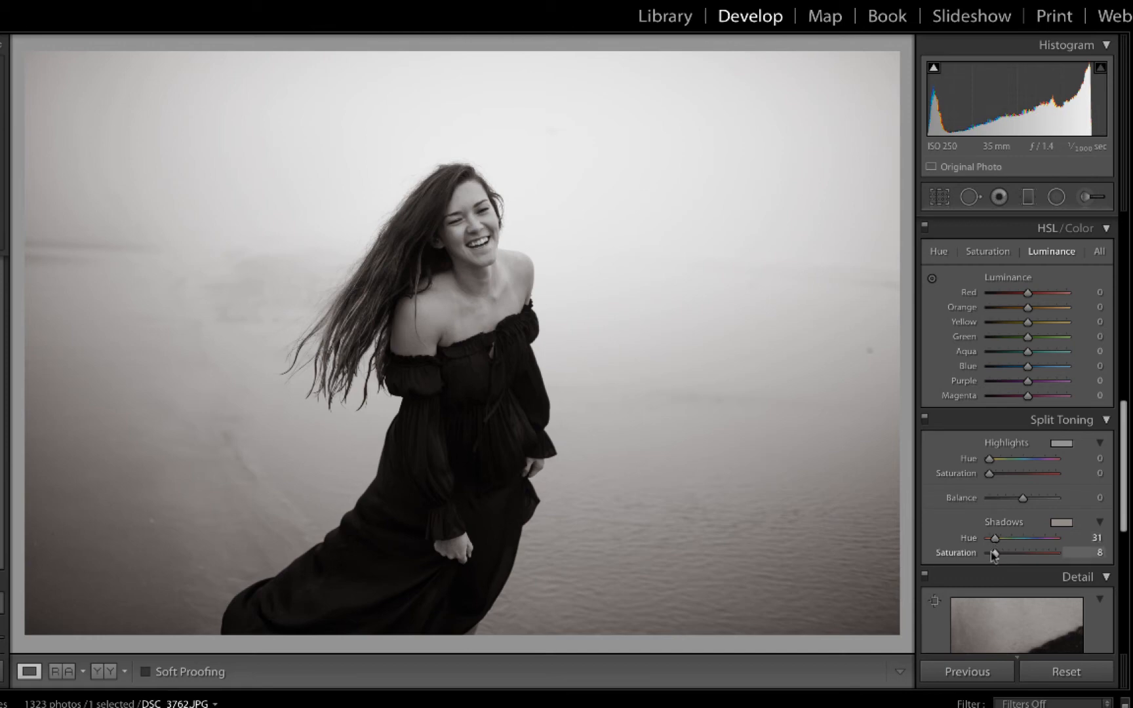
mouse_move(995, 555)
mouse_down()
mouse_move(1036, 554)
mouse_move(990, 556)
mouse_up()
drag(992, 555, 995, 557)
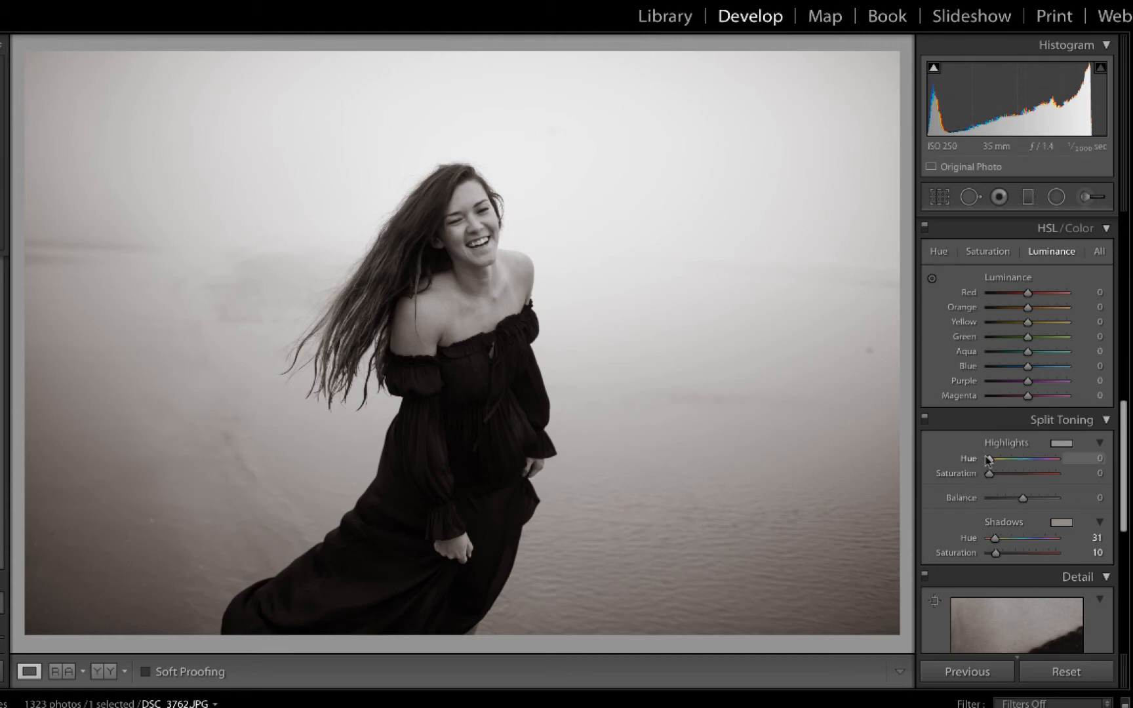
drag(989, 459, 993, 484)
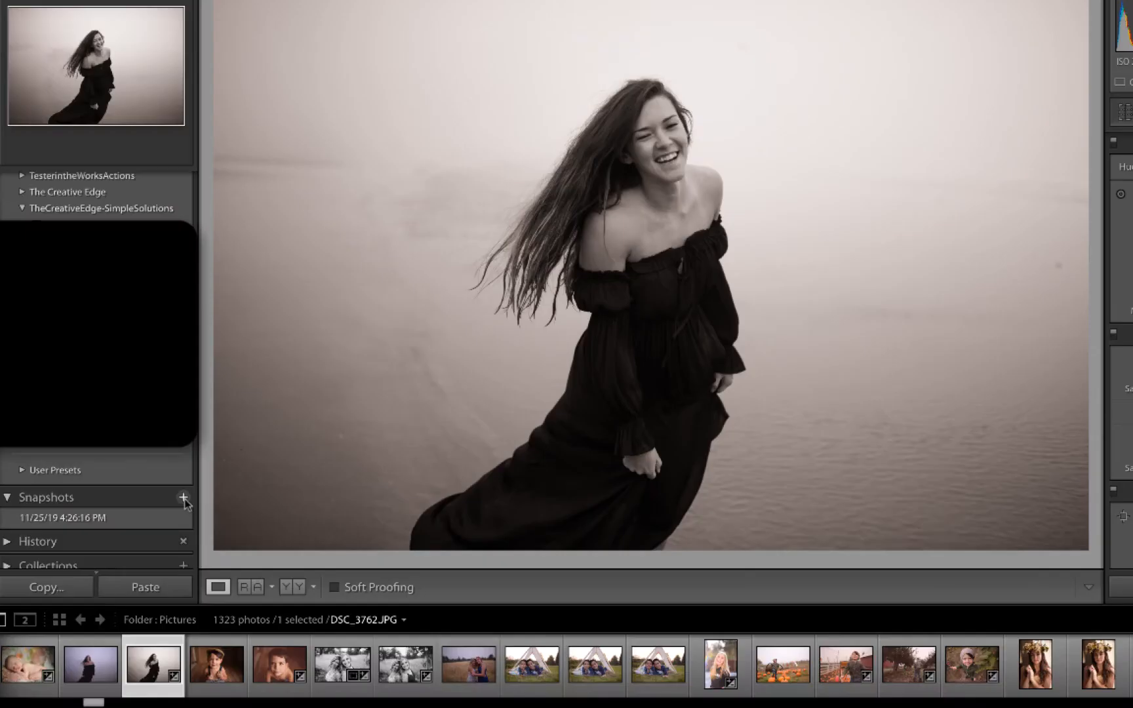
- Save the split-toned beach portrait as a new snapshot with the default name
click(183, 497)
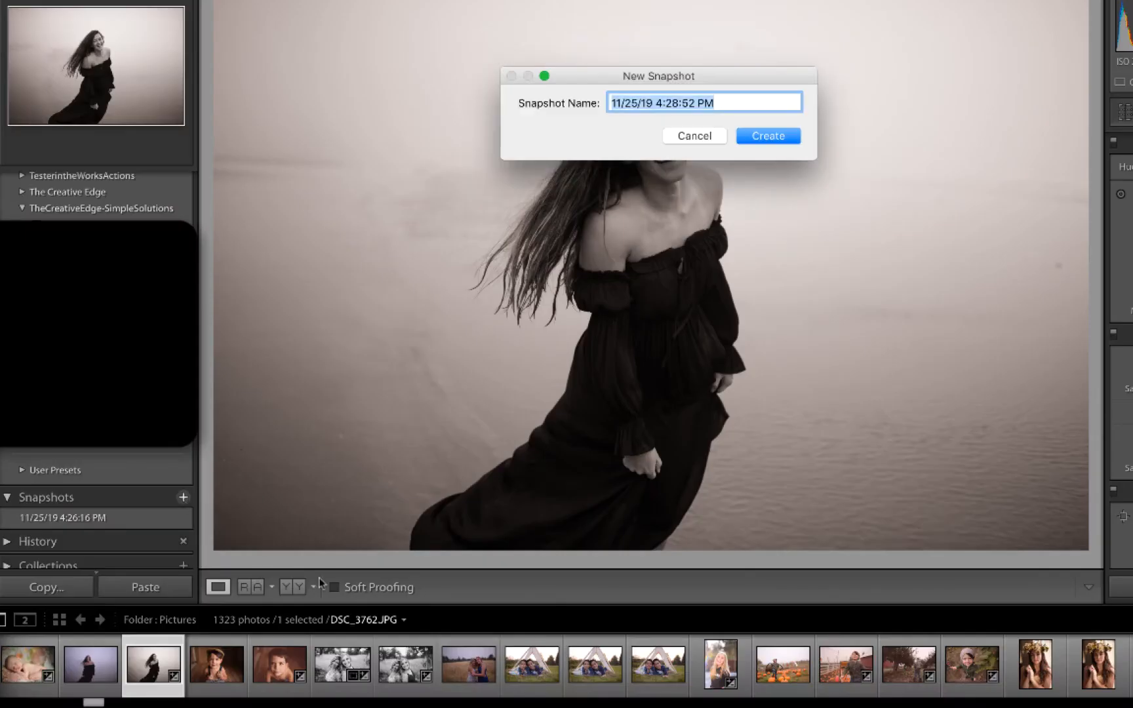
click(786, 135)
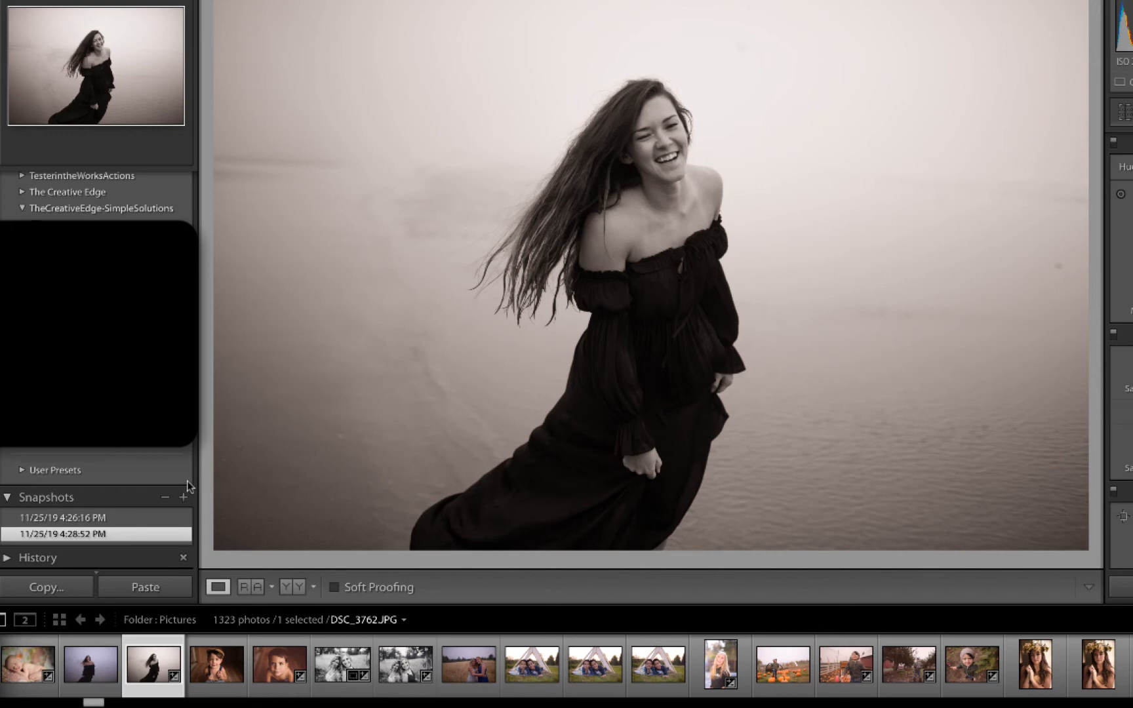
- Compare the beach portrait's plain desaturated and split-toned snapshots, and review the toned version's tone and color settings
click(142, 517)
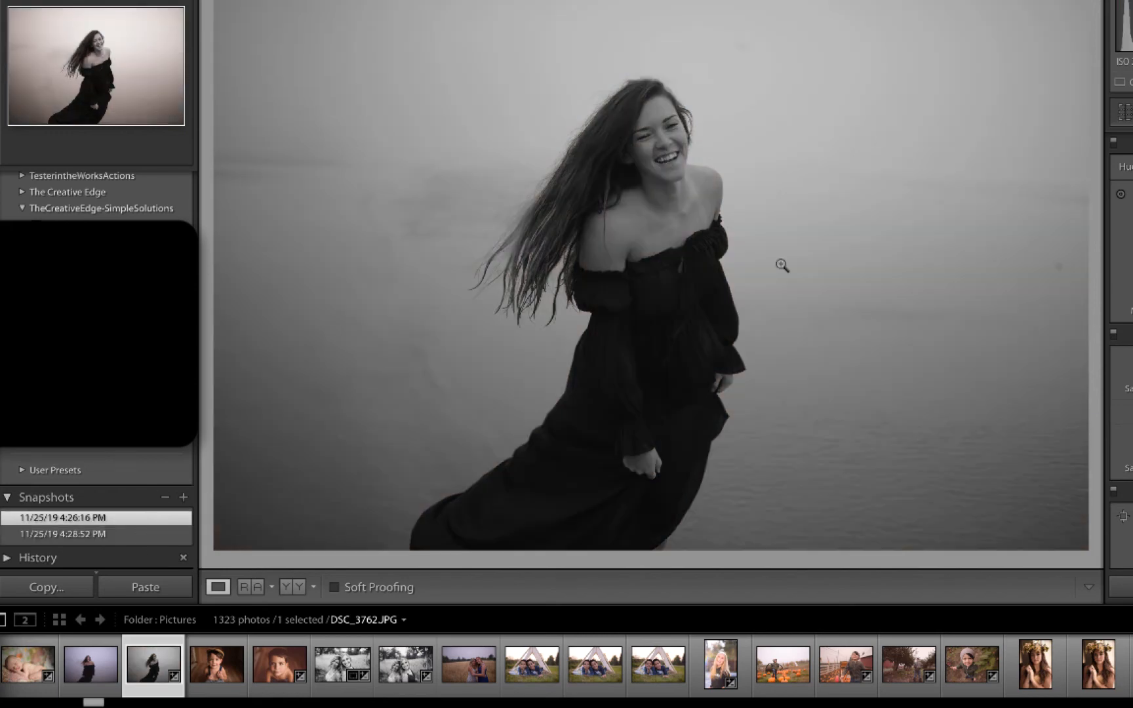
click(56, 534)
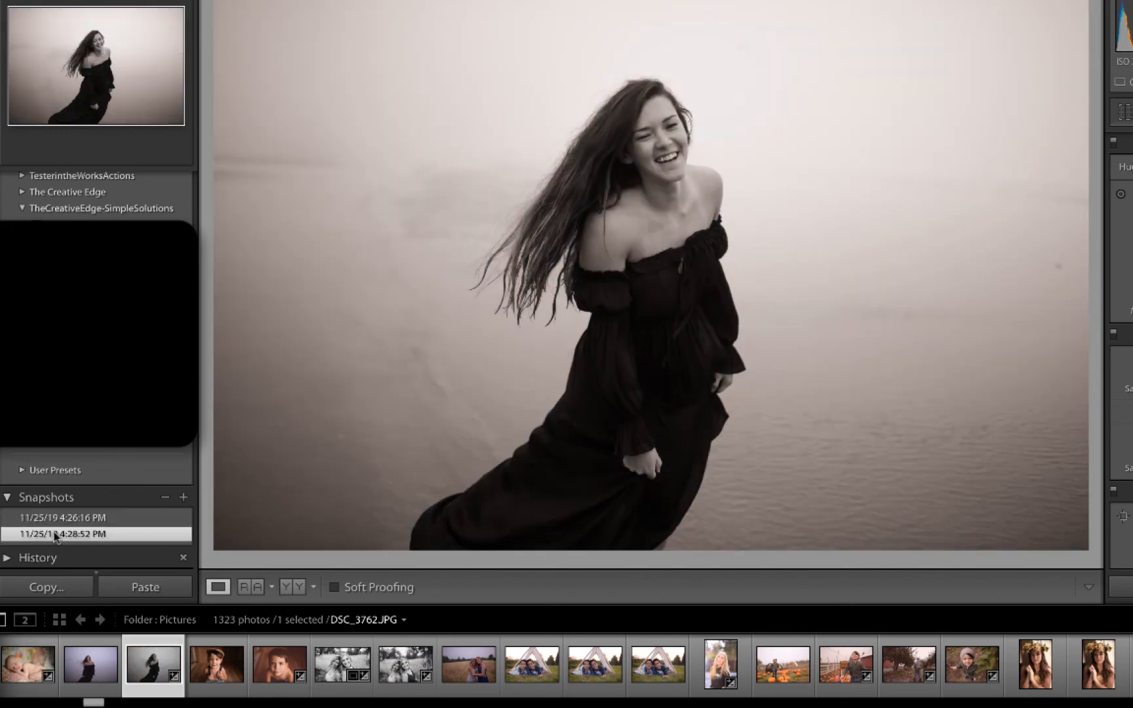
click(86, 517)
click(88, 533)
click(89, 518)
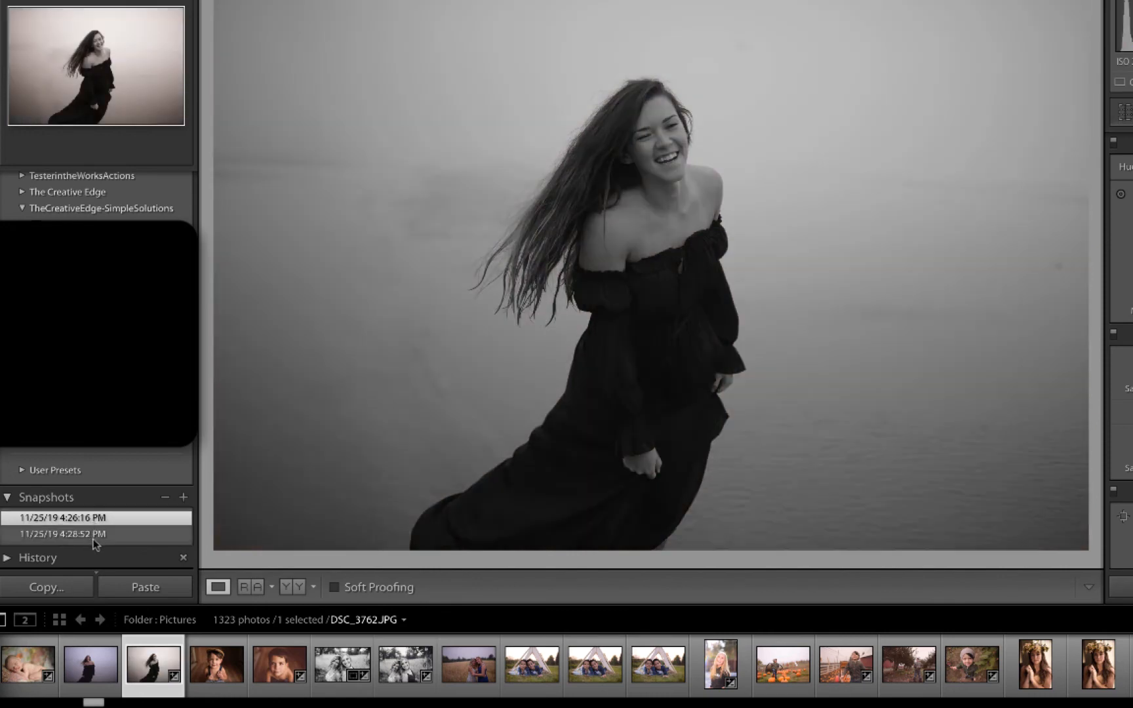
click(93, 535)
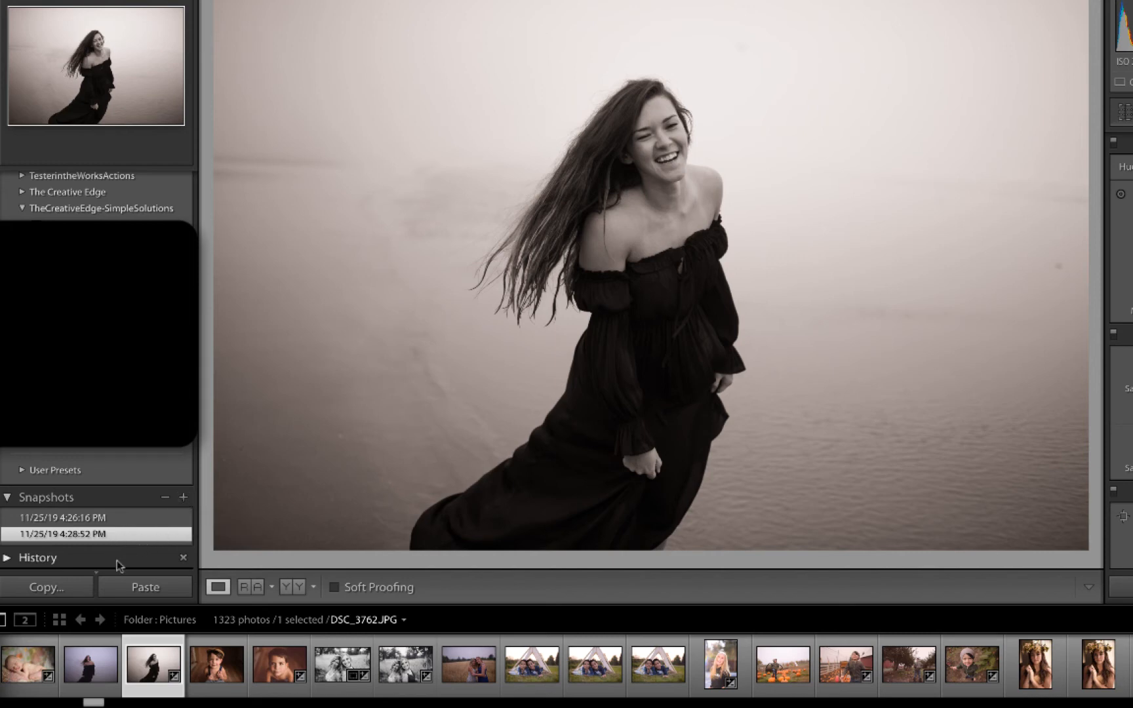
click(123, 518)
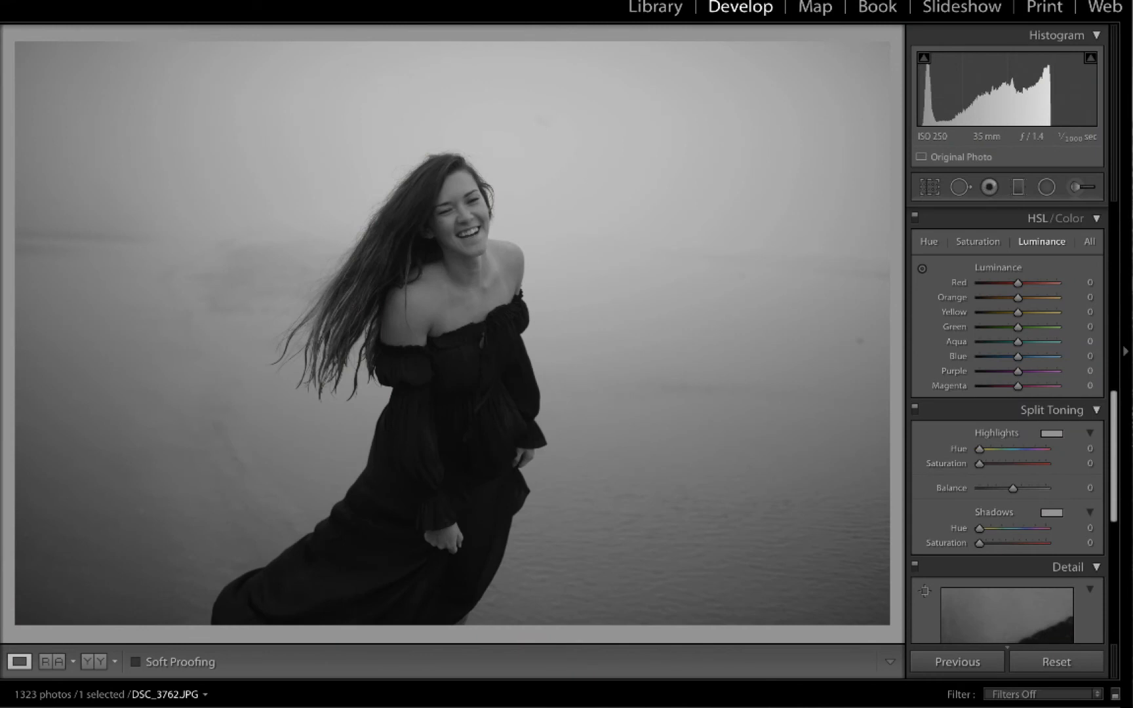
scroll(1096, 391, up, 4)
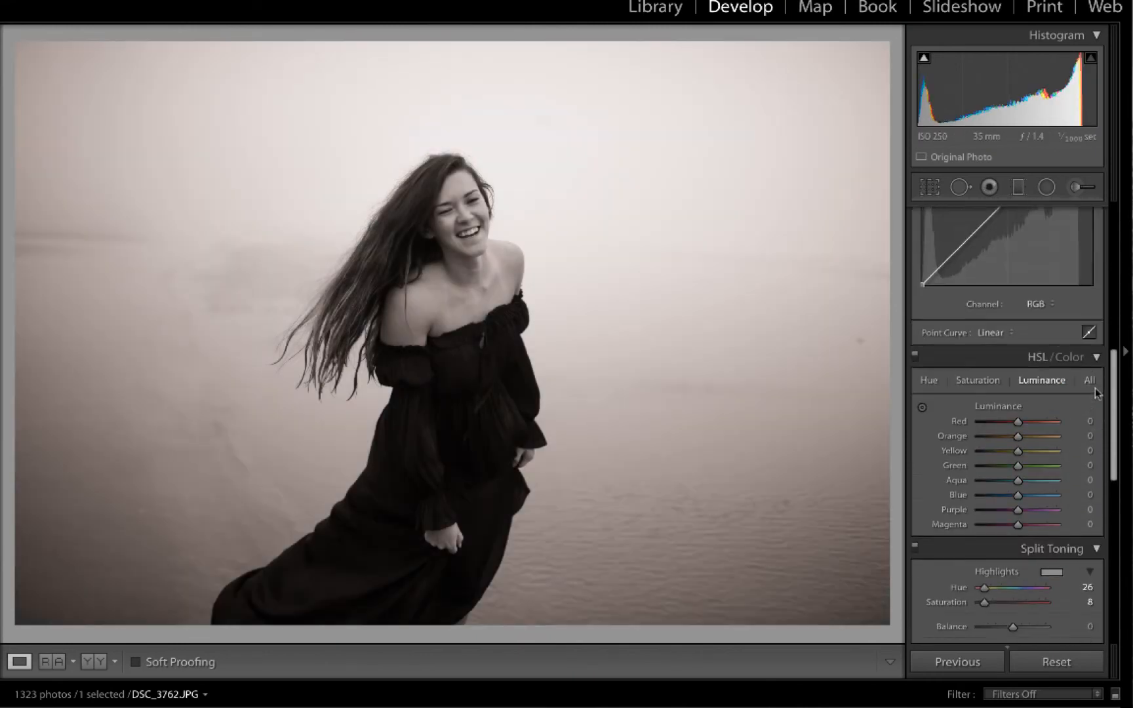
scroll(1095, 389, up, 8)
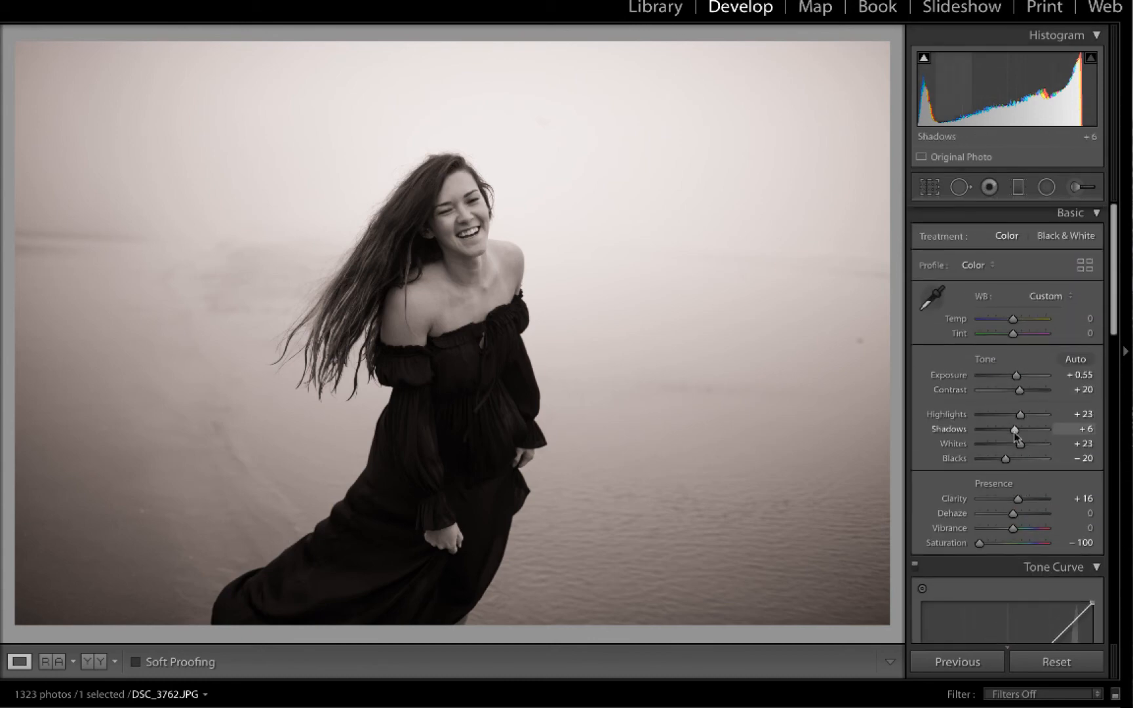
scroll(1061, 512, down, 8)
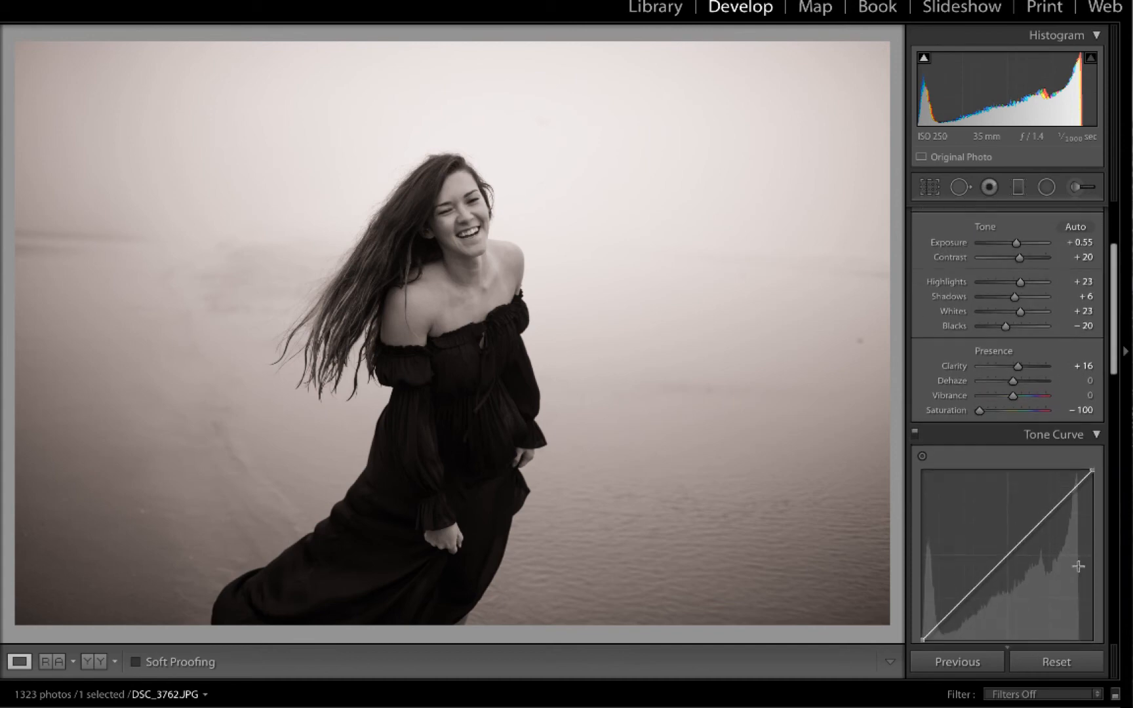
scroll(1079, 567, down, 4)
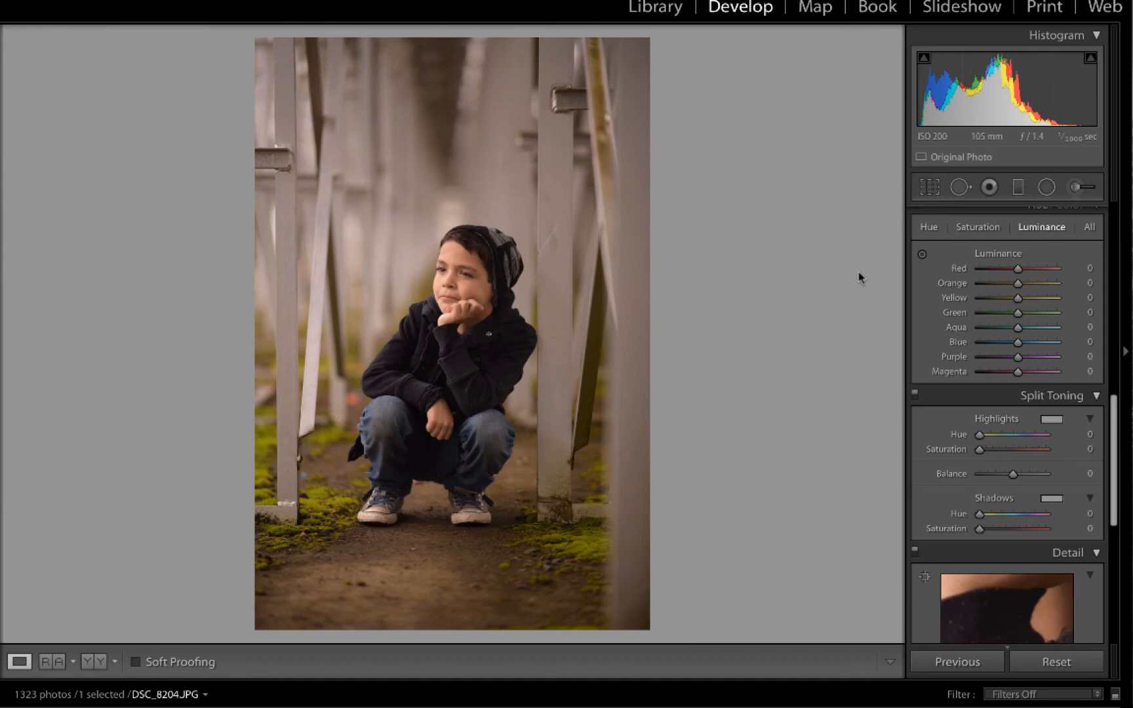
- Convert the photo of the crouching boy, DSC_8204.JPG, with the Black & White treatment and save it as a snapshot
scroll(1081, 314, up, 10)
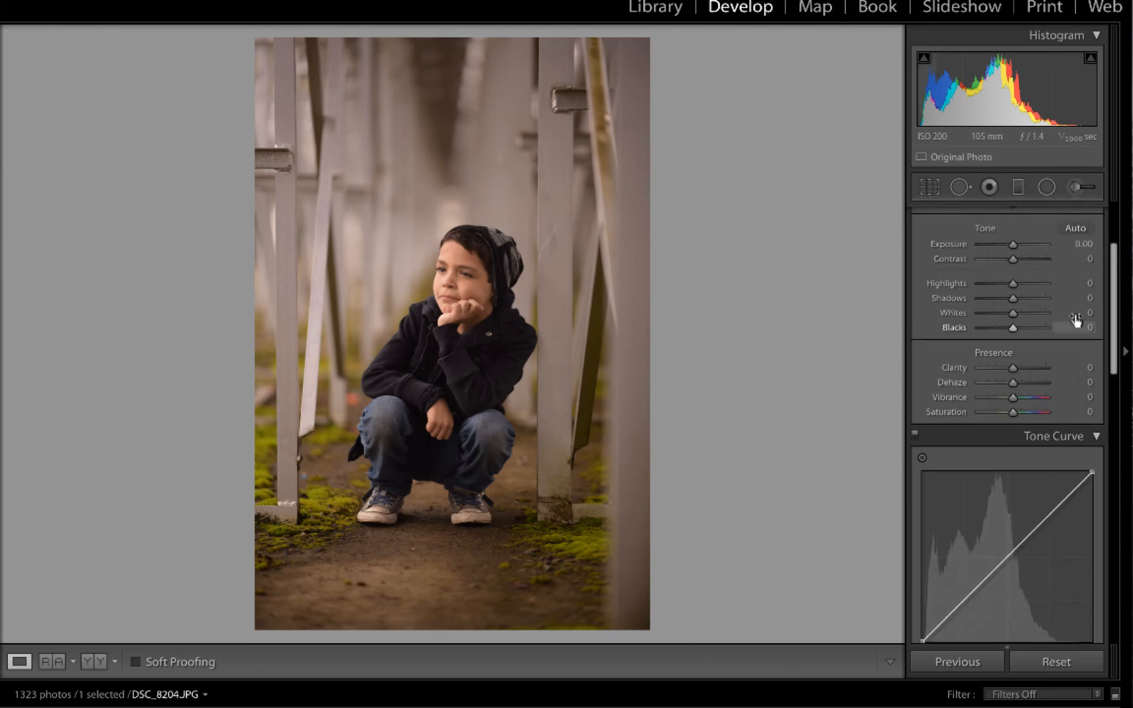
click(1079, 239)
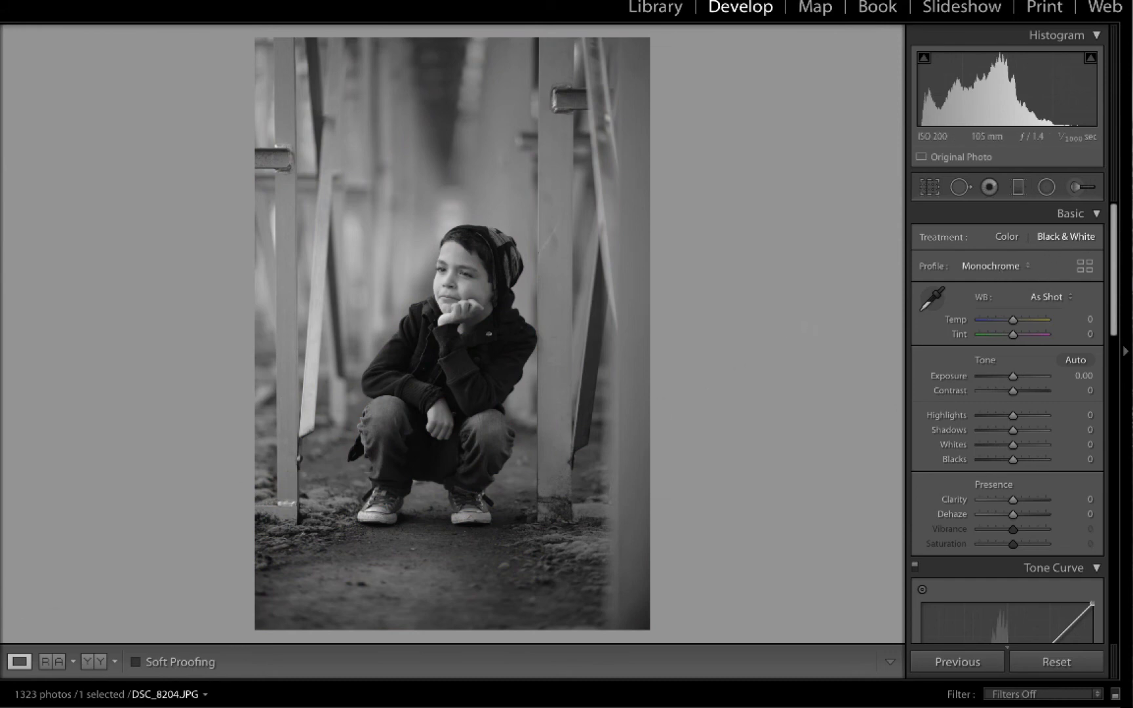
key(super+n)
click(576, 211)
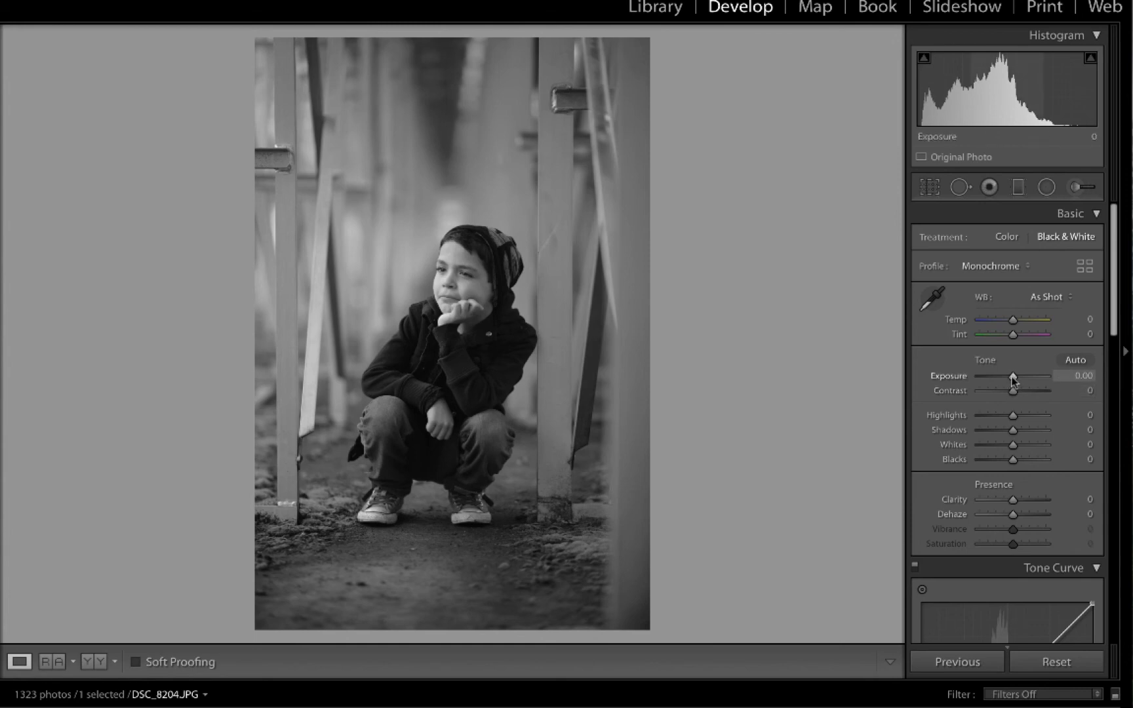
- Set the boy photo's exposure to -1.05, contrast +54, highlights +28, shadows +13 and clarity +31
mouse_move(1013, 378)
mouse_down()
mouse_move(1003, 382)
mouse_move(1030, 392)
mouse_up()
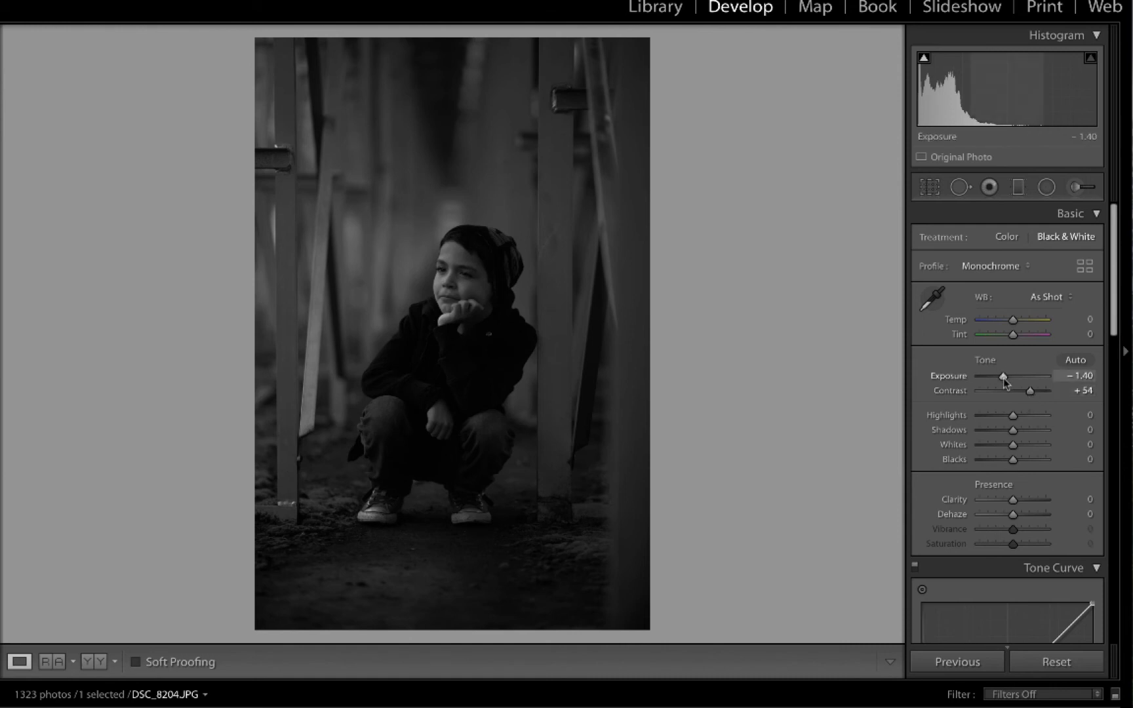
drag(1004, 380, 1006, 379)
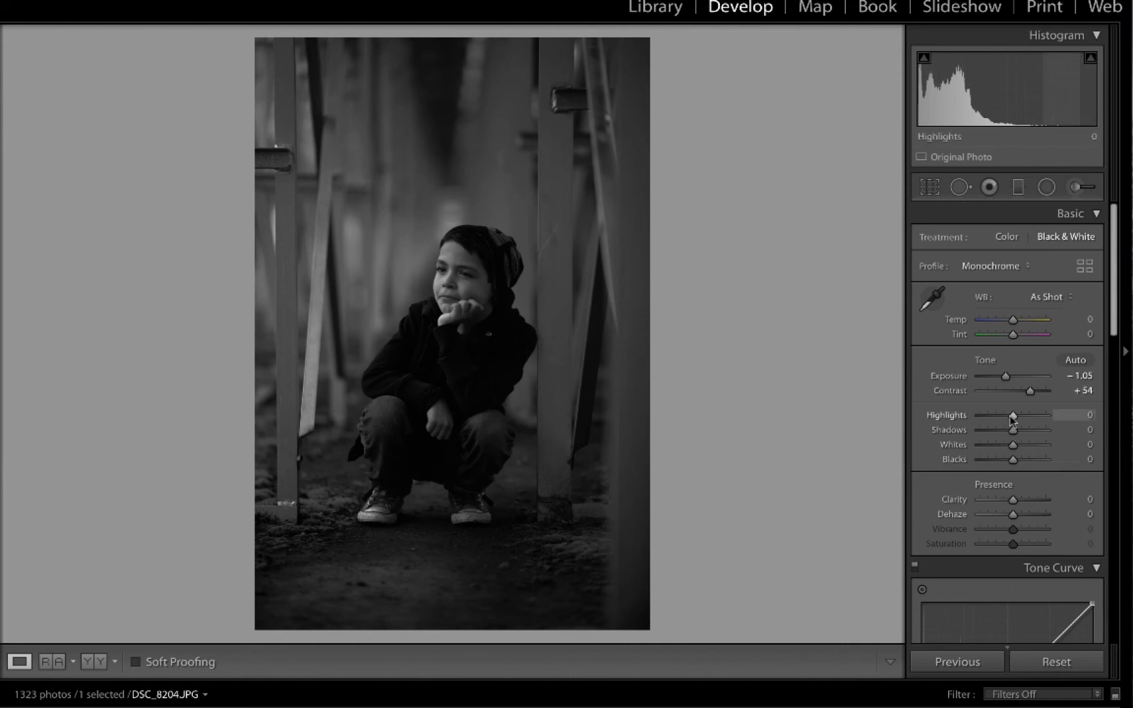
drag(1012, 421, 1022, 421)
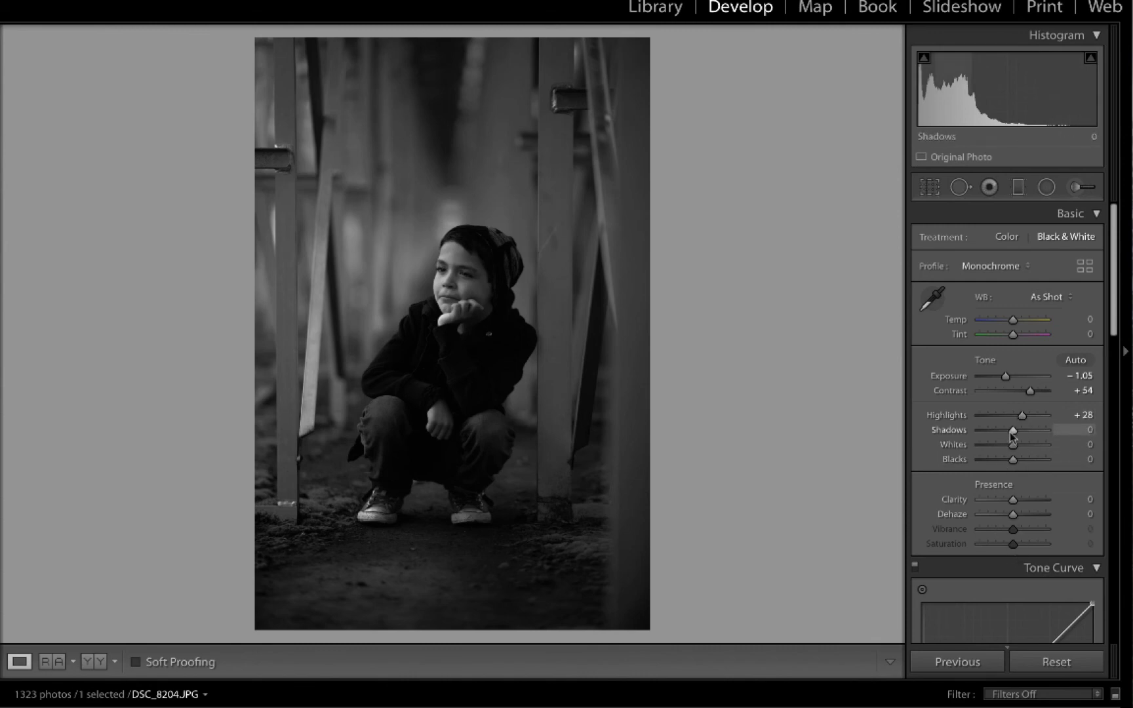
drag(1011, 432, 1018, 433)
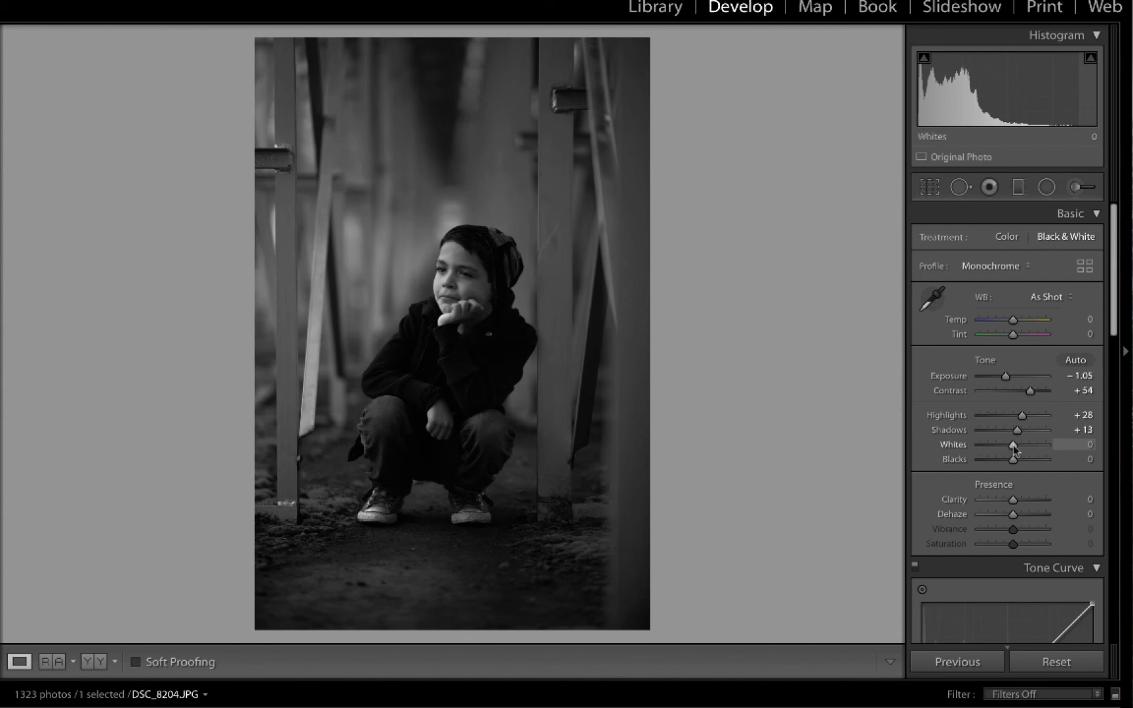
scroll(1056, 472, down, 1)
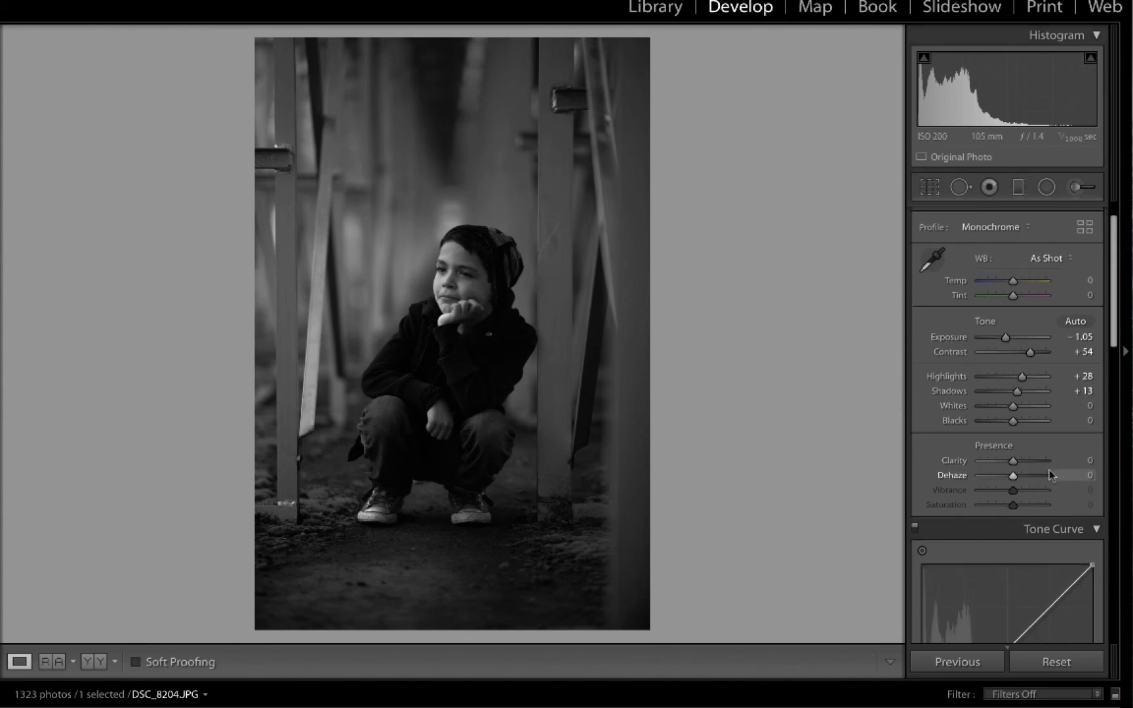
drag(1013, 460, 1024, 460)
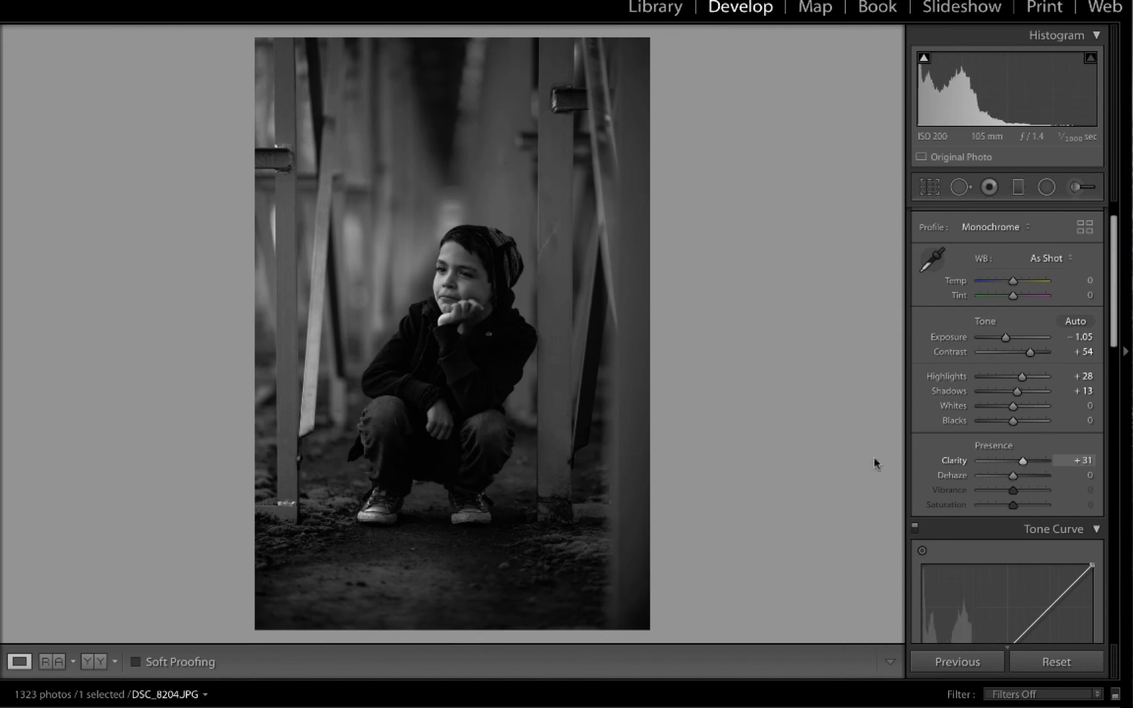
scroll(1101, 471, down, 1)
scroll(1094, 479, down, 4)
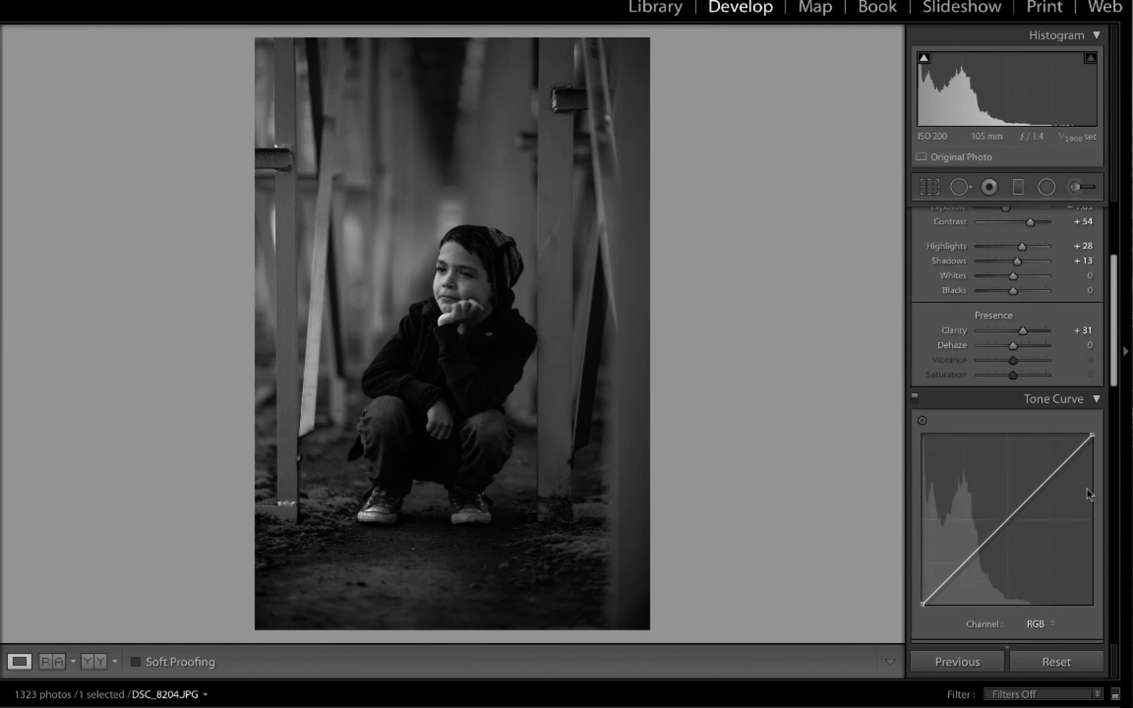
scroll(1104, 262, up, 3)
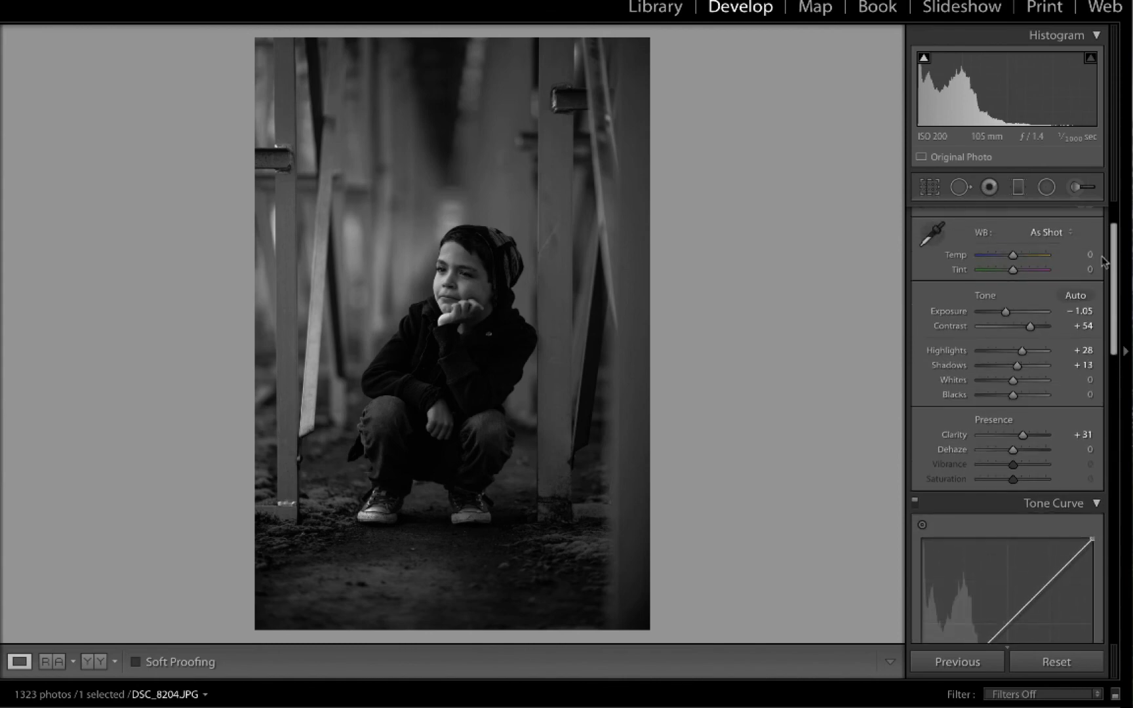
- Darken the surroundings of the boy with an Adjustment Brush mask at exposure -0.44 and brush size 17, and finish the mask
click(1082, 188)
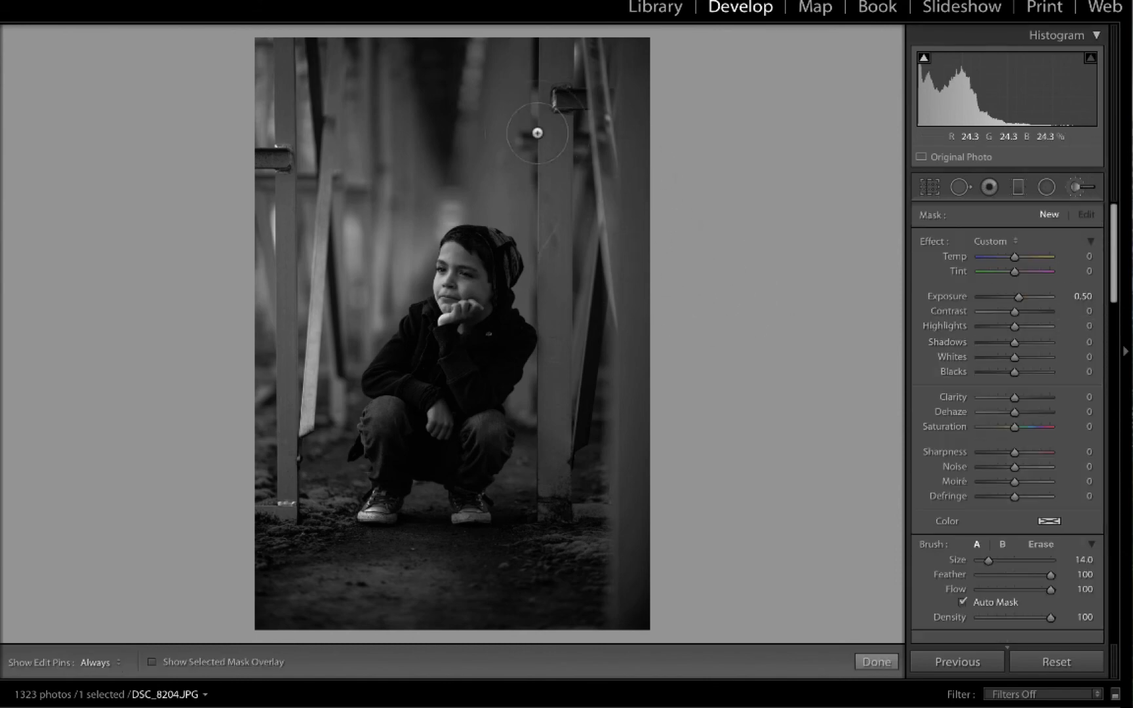
click(1080, 189)
click(1079, 189)
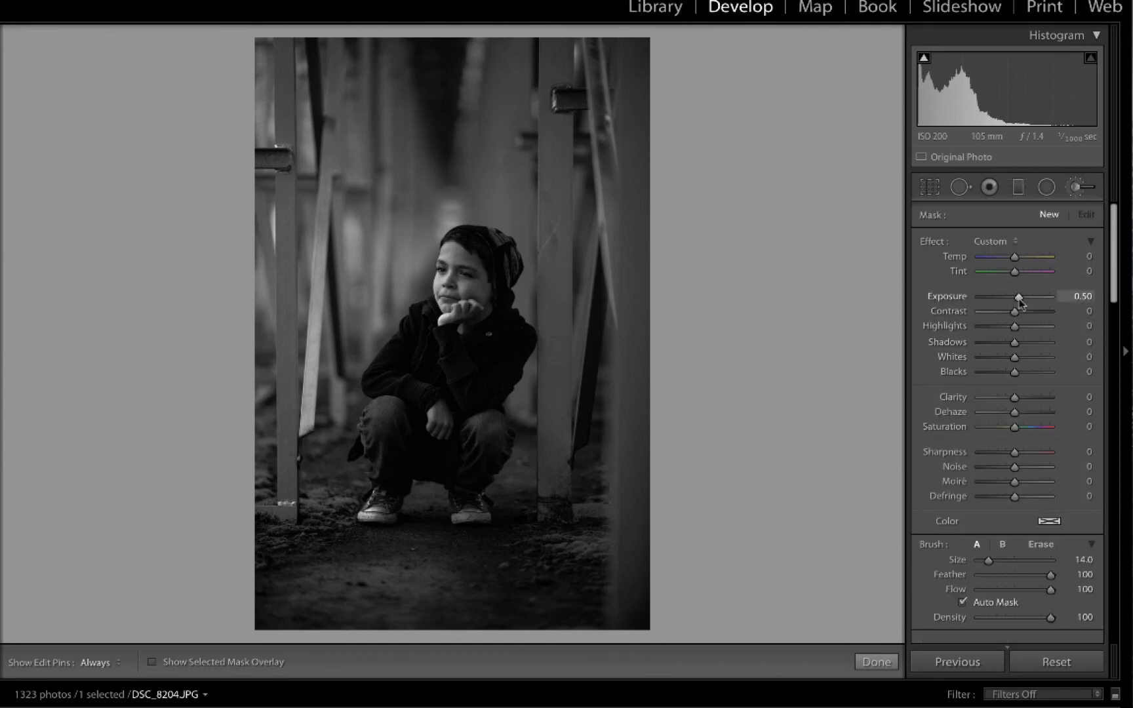
drag(1019, 300, 1013, 301)
key(h)
key(bracketright)
key(bracketright)
key(bracketright)
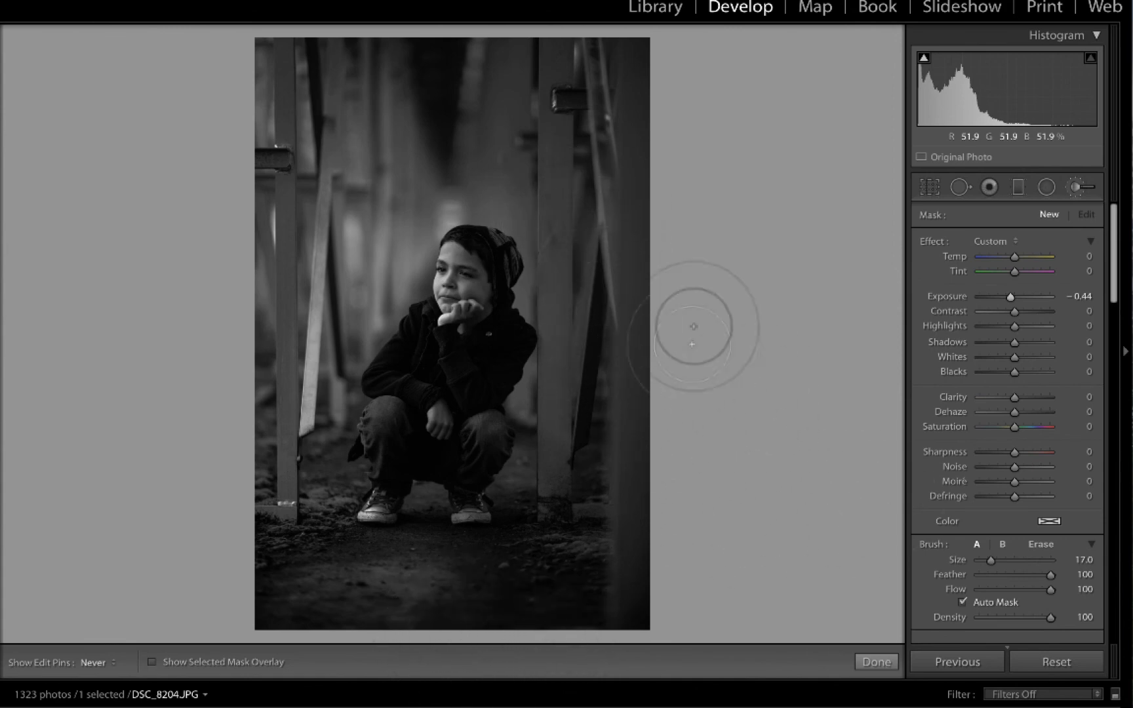
key(h)
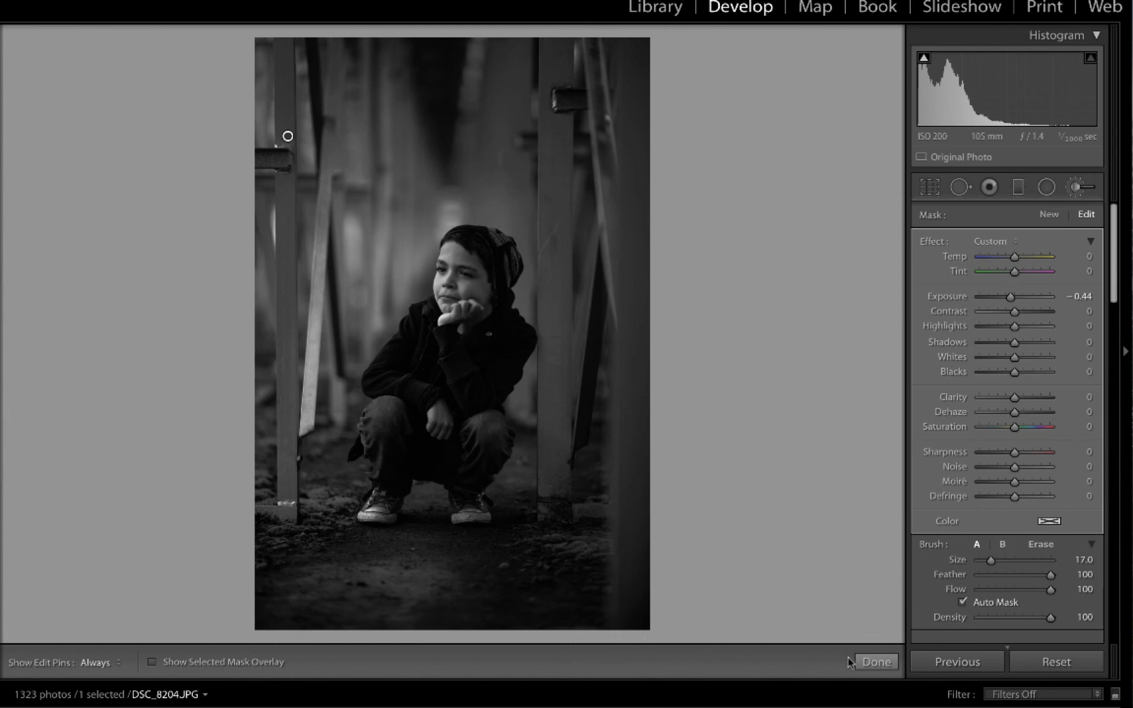
click(876, 661)
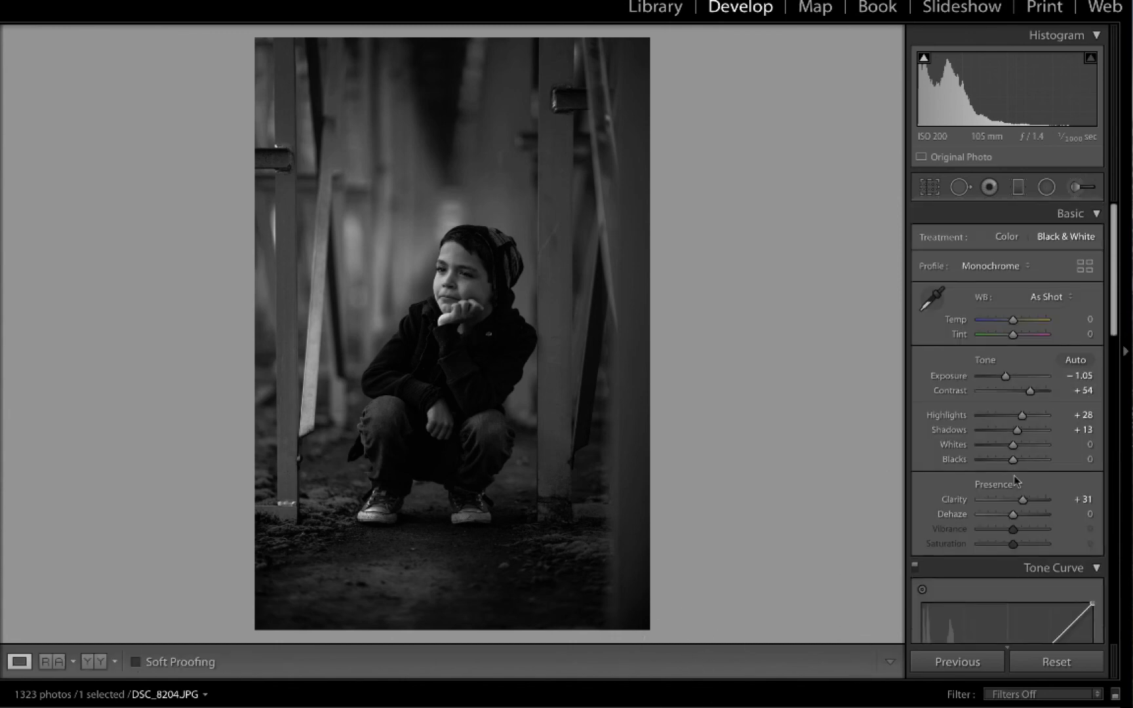
- Show the boy photo's before and after versions side by side and set the sharpening amount to 22
click(94, 661)
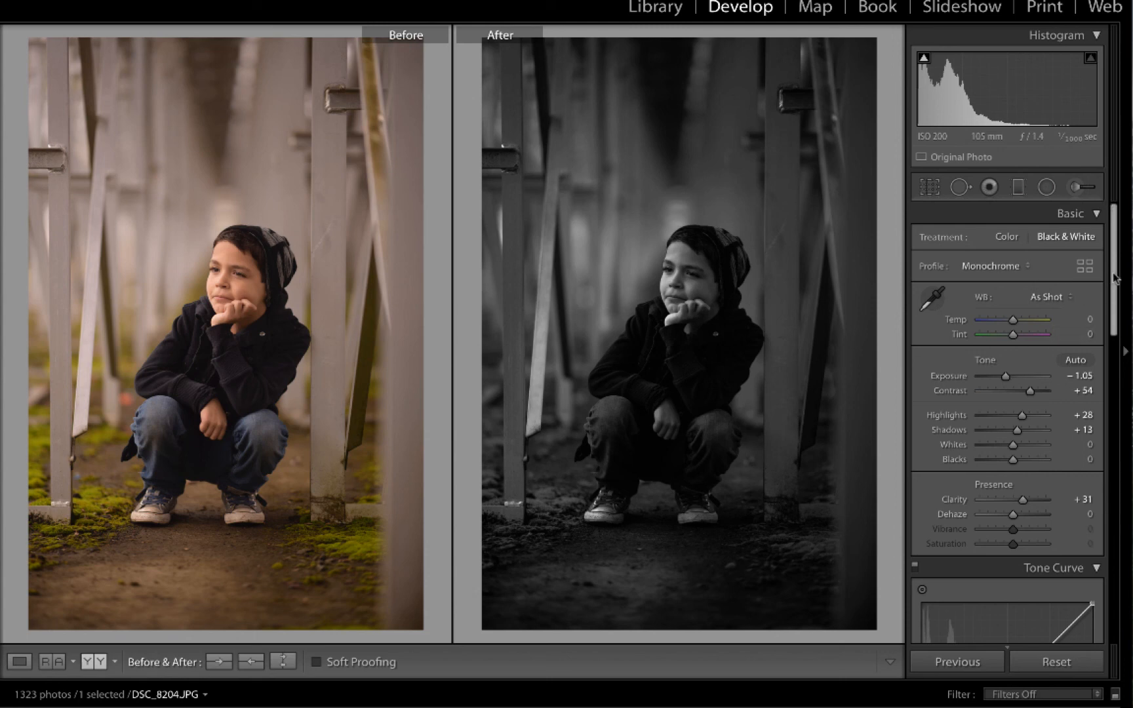
drag(1113, 279, 1117, 566)
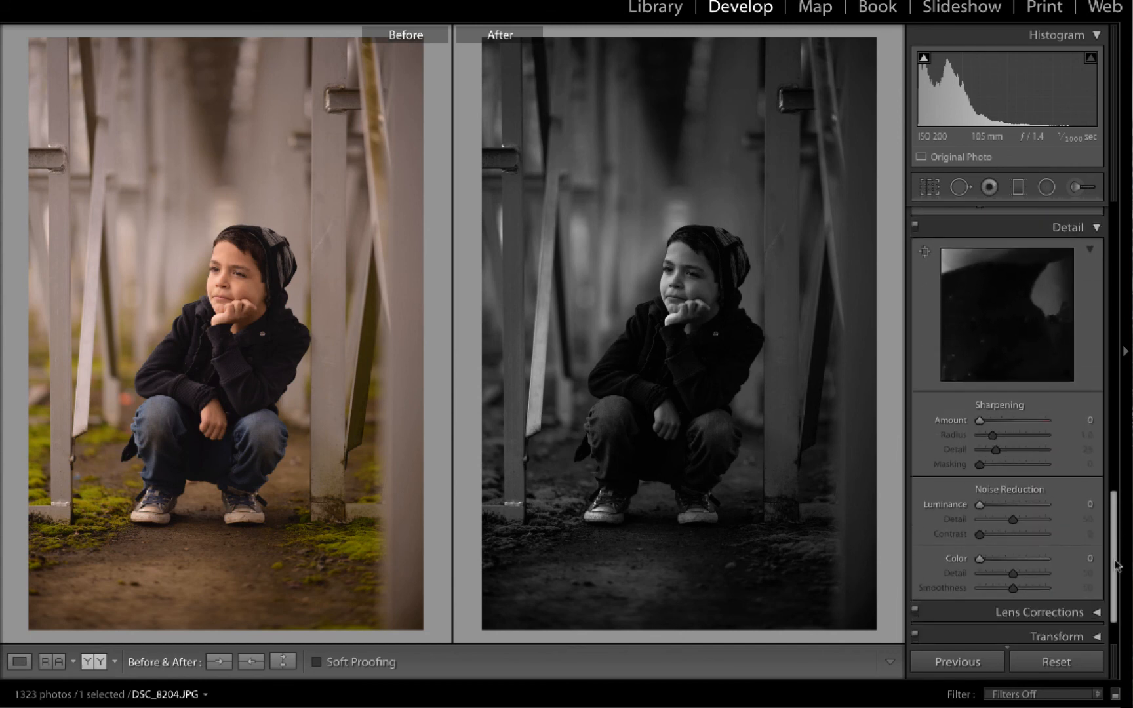
drag(978, 420, 989, 419)
- Add grain with an amount of 35 to the boy photo and save the finished edit as a new snapshot
scroll(957, 557, down, 3)
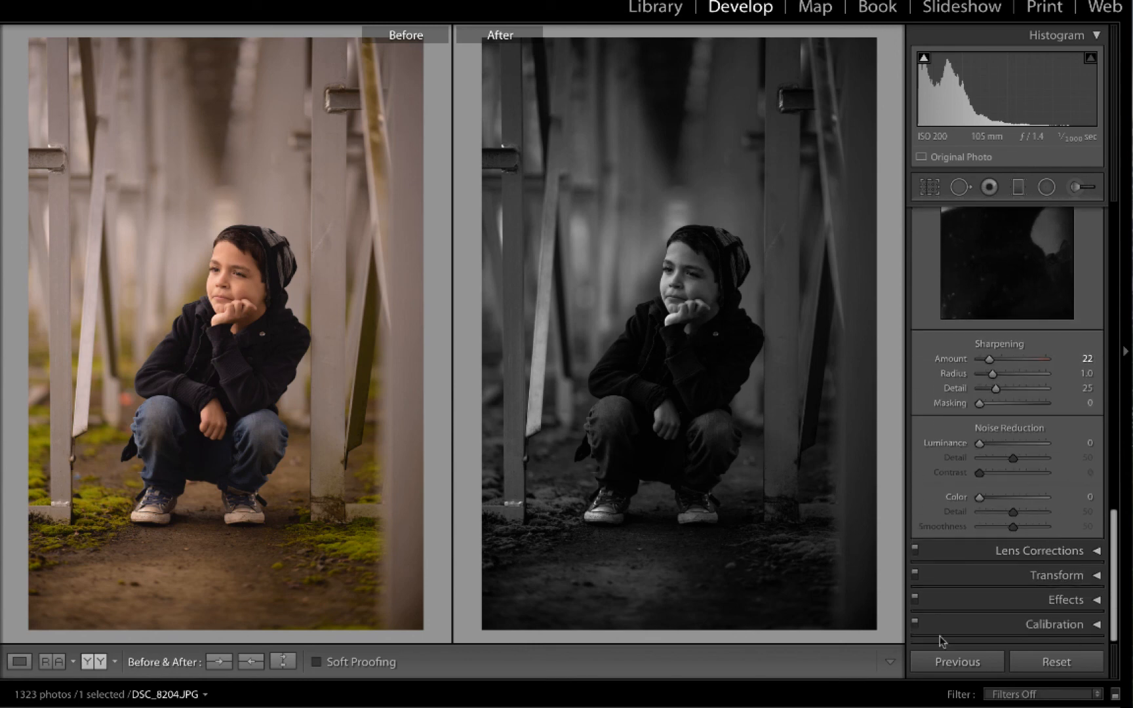
click(1096, 600)
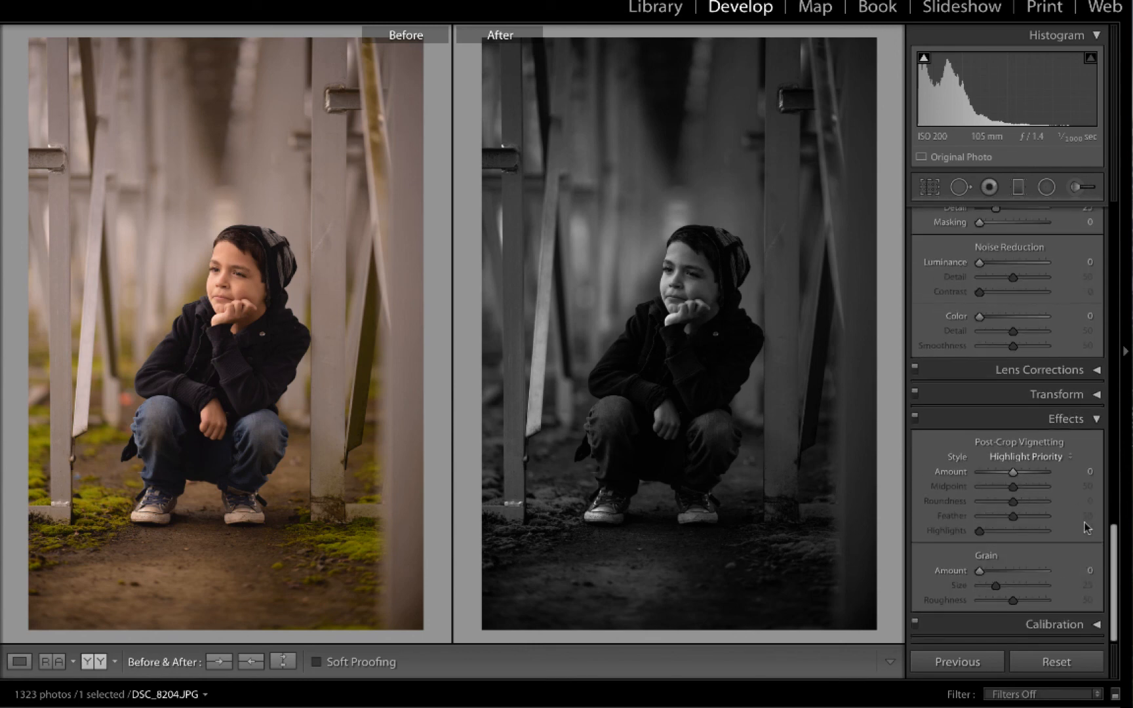
drag(978, 573, 990, 570)
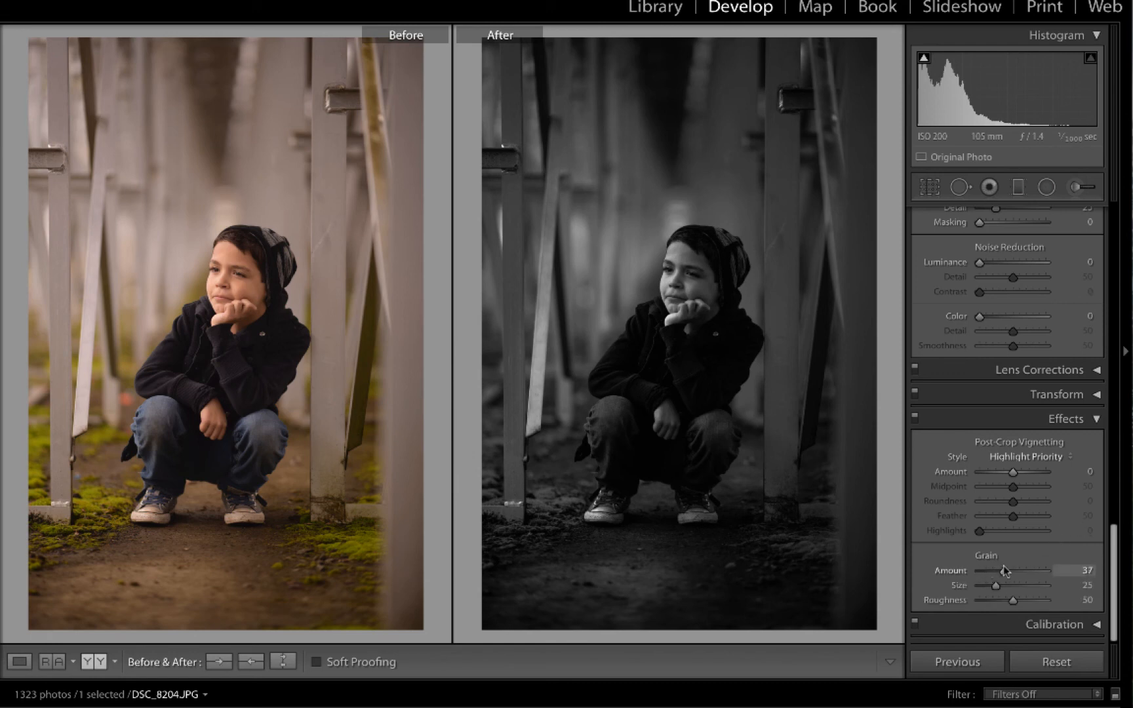
drag(1002, 571, 1007, 569)
key(super+n)
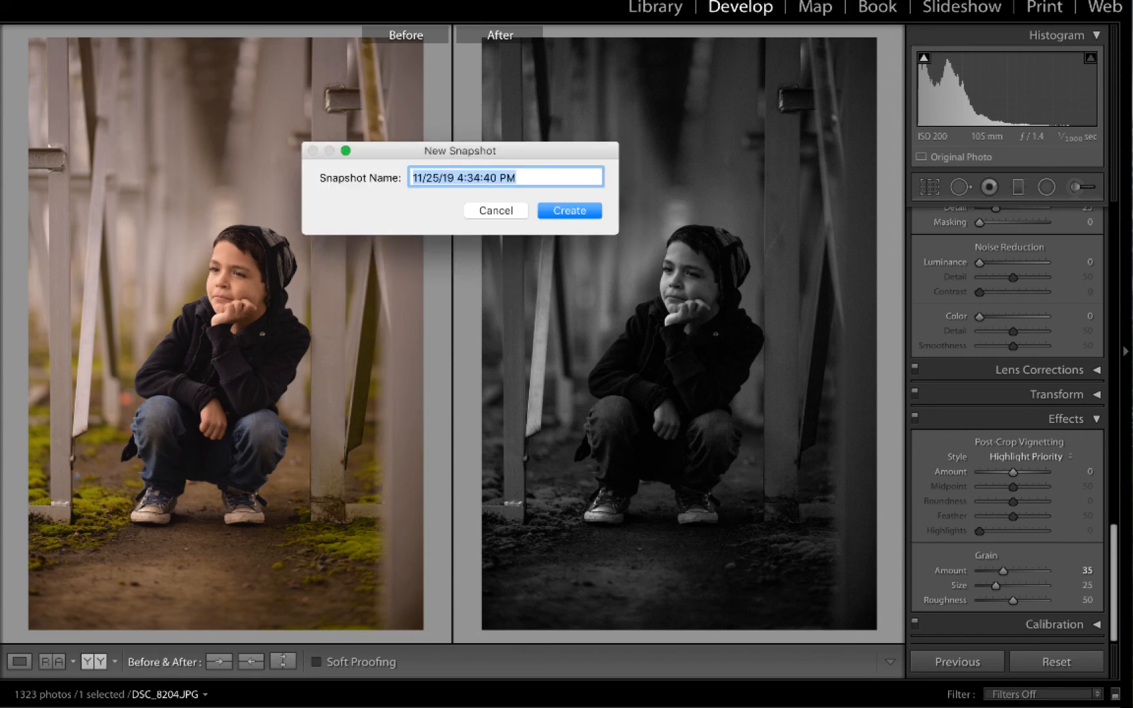
click(575, 217)
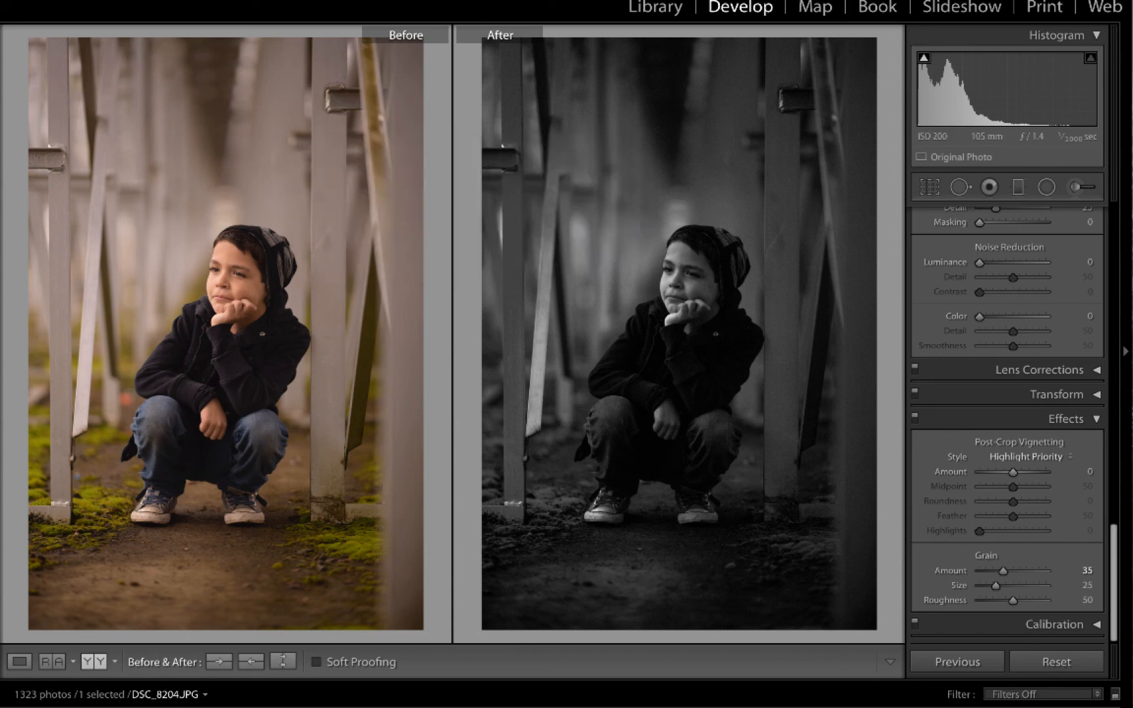
- Compare the boy photo's plain black-and-white conversion with the finished edit by alternating between the two versions beside the color original
key(super+shift+r)
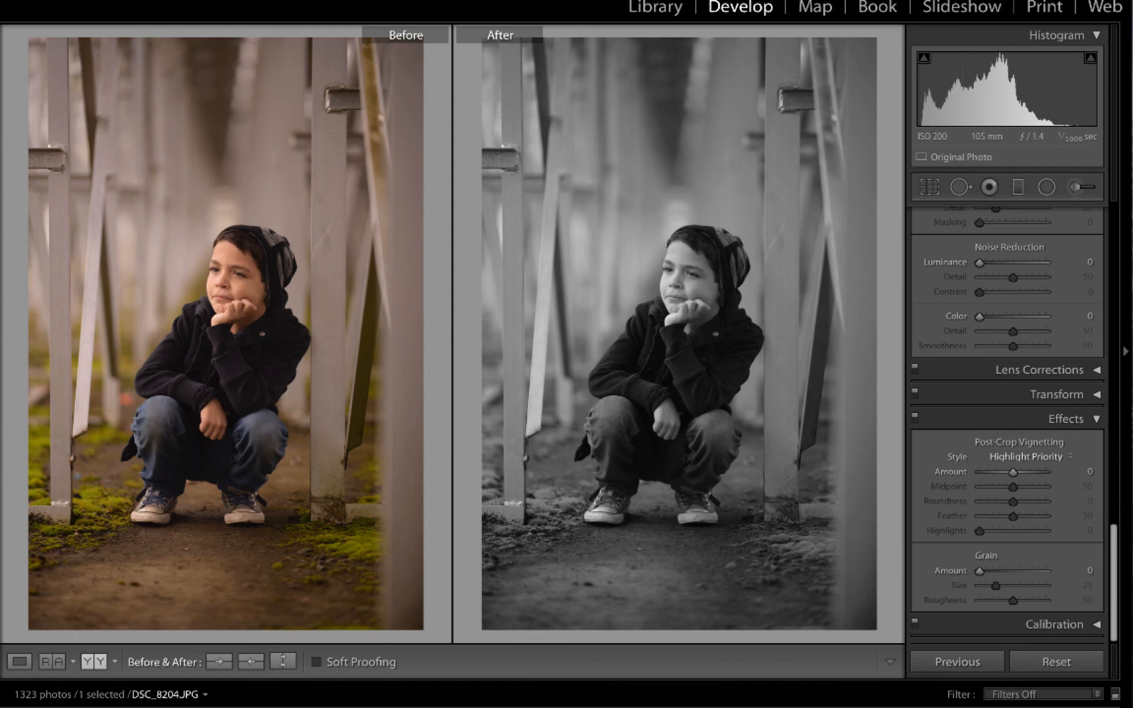
key(super+z)
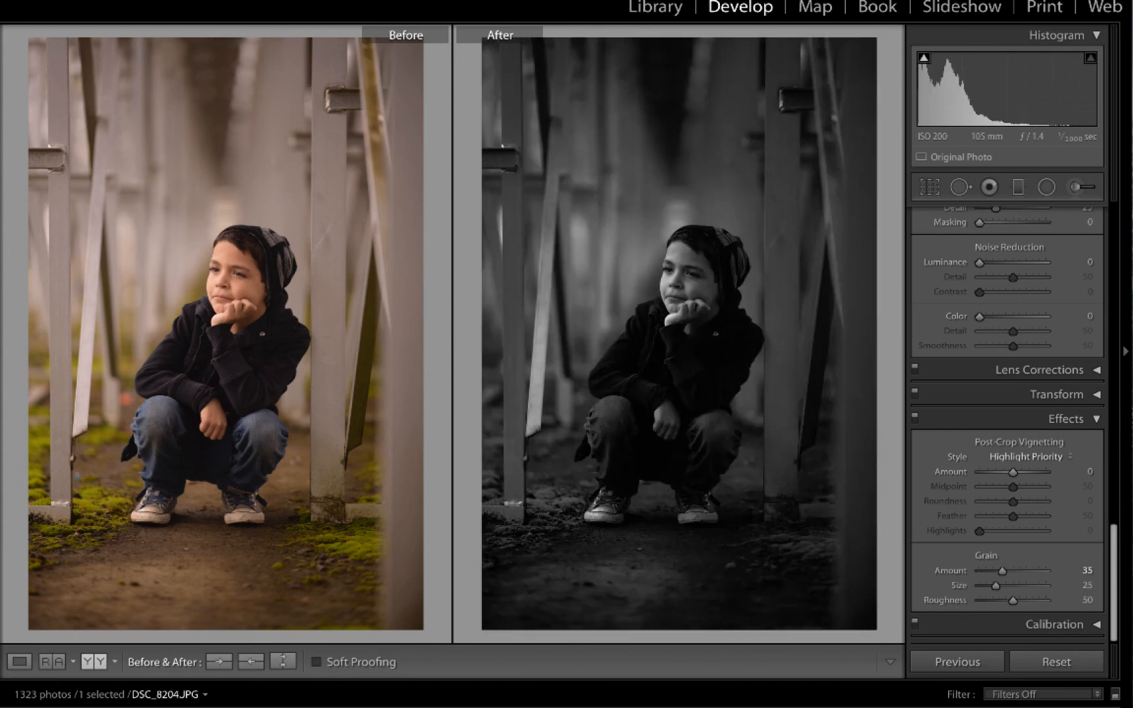
key(super+shift+r)
key(super+z)
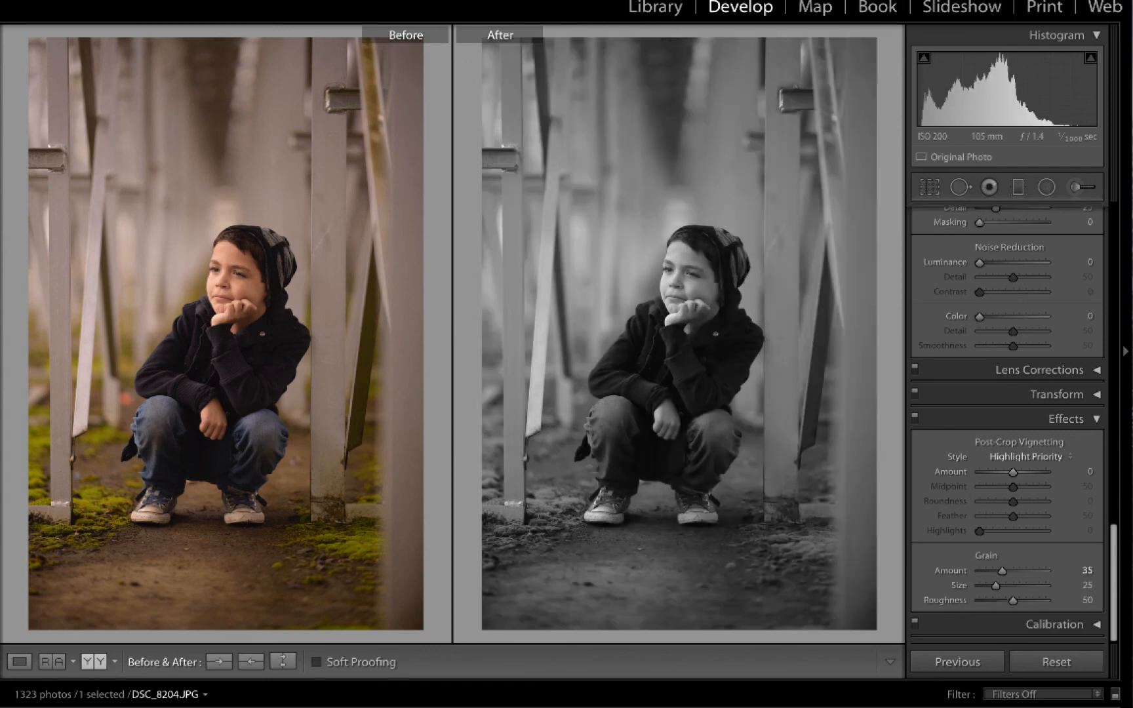
key(super+shift+r)
key(super+z)
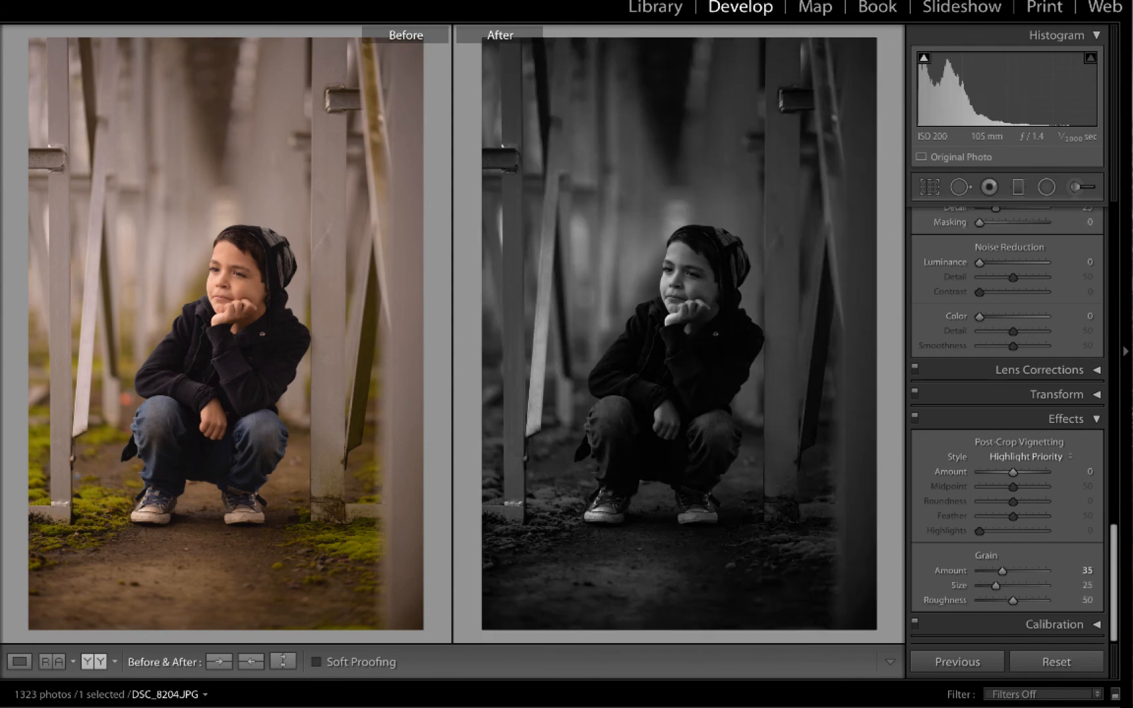
key(super+shift+r)
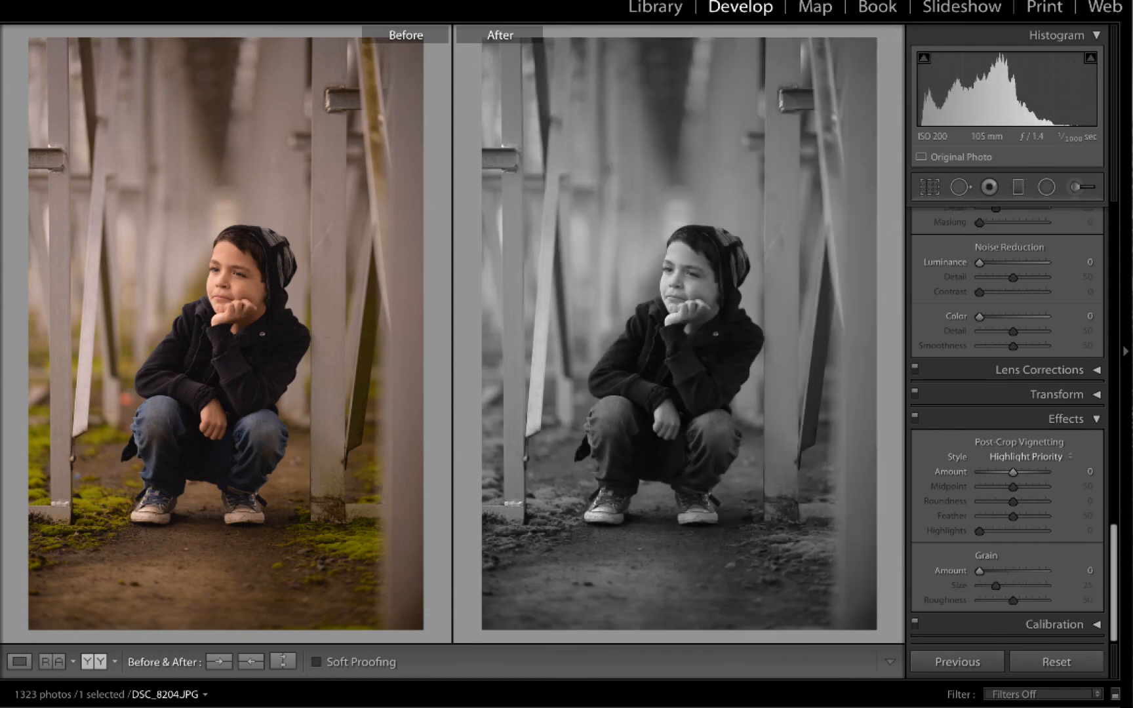